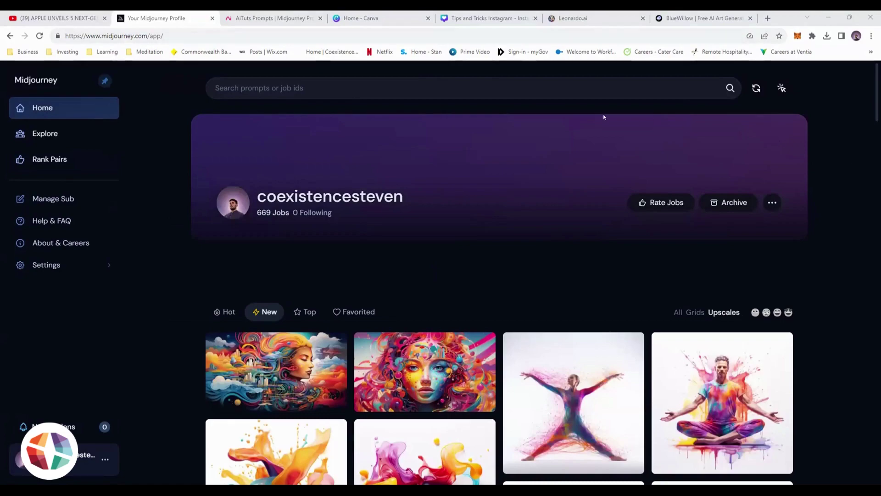
- Browse the upscaled images in the Midjourney profile gallery, checking the prompts of the magician and meditation artworks
scroll(283, 240, "down", 15)
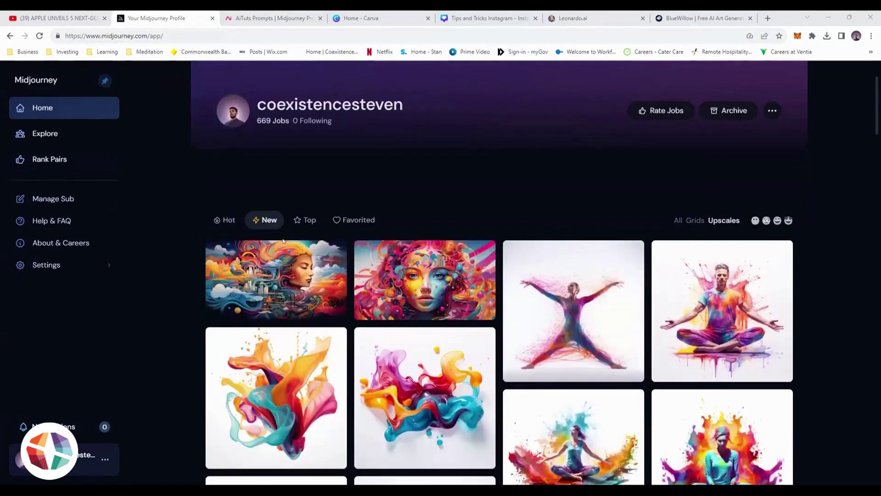
scroll(462, 251, "down", 4)
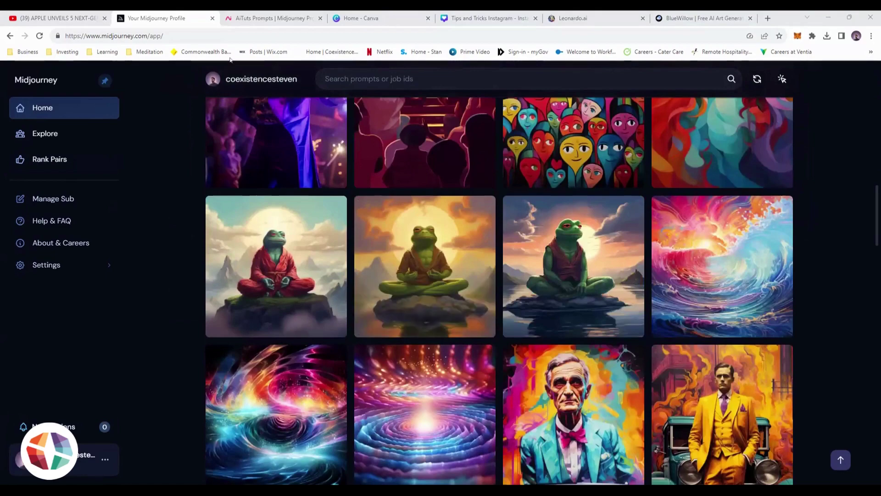
scroll(219, 220, "up", 7)
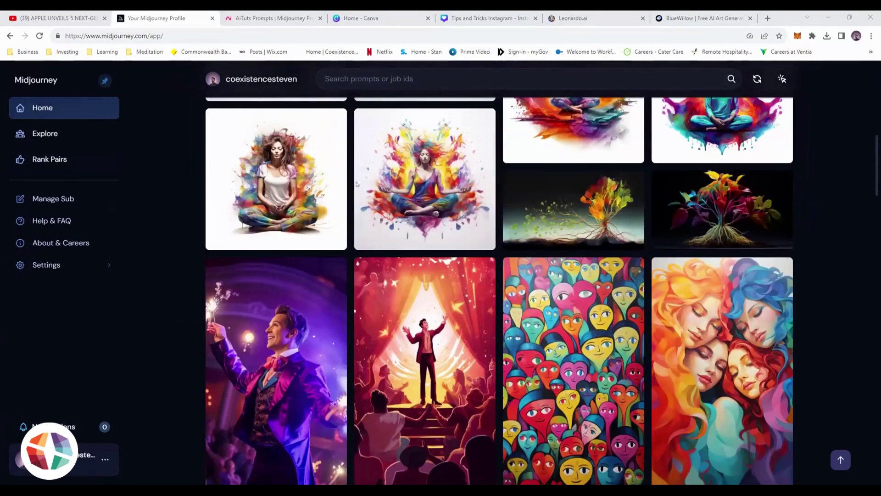
scroll(489, 294, "down", 12)
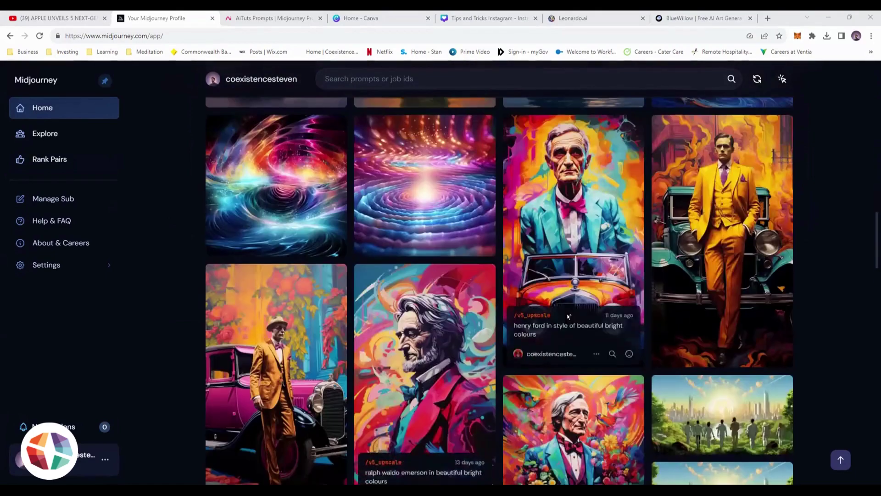
scroll(569, 318, "up", 4)
scroll(569, 318, "up", 7)
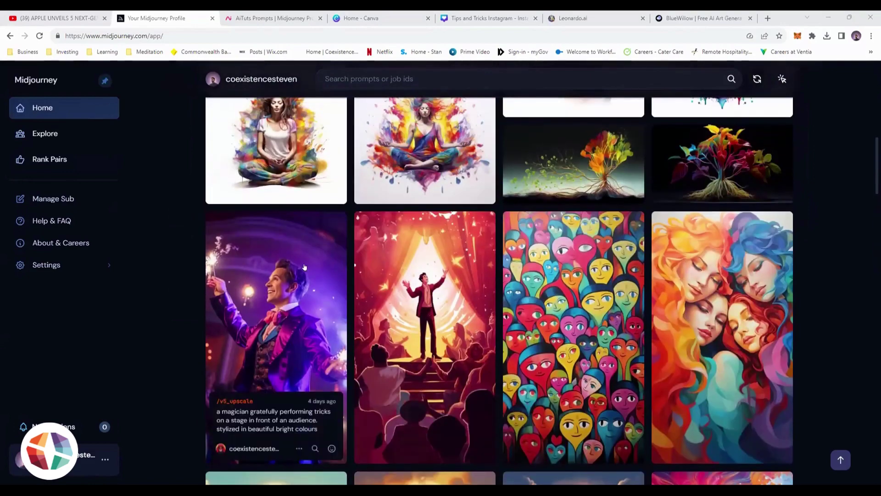
scroll(267, 224, "down", 1)
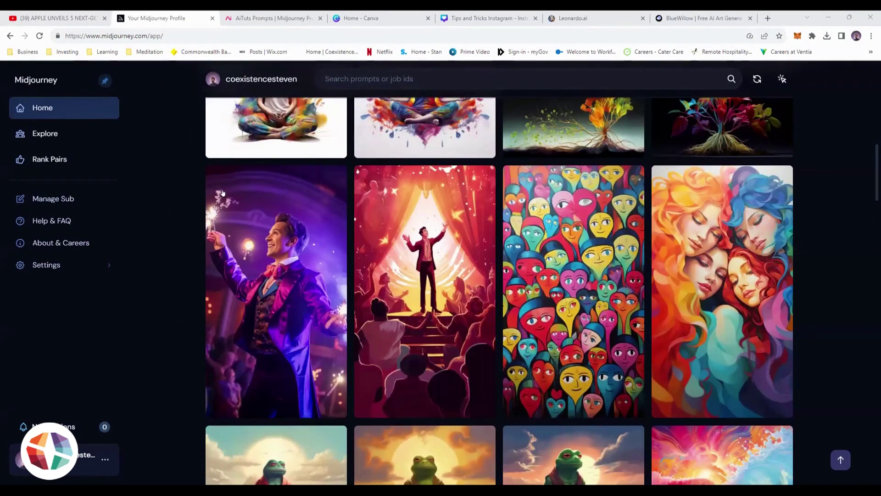
mouse_move(321, 199)
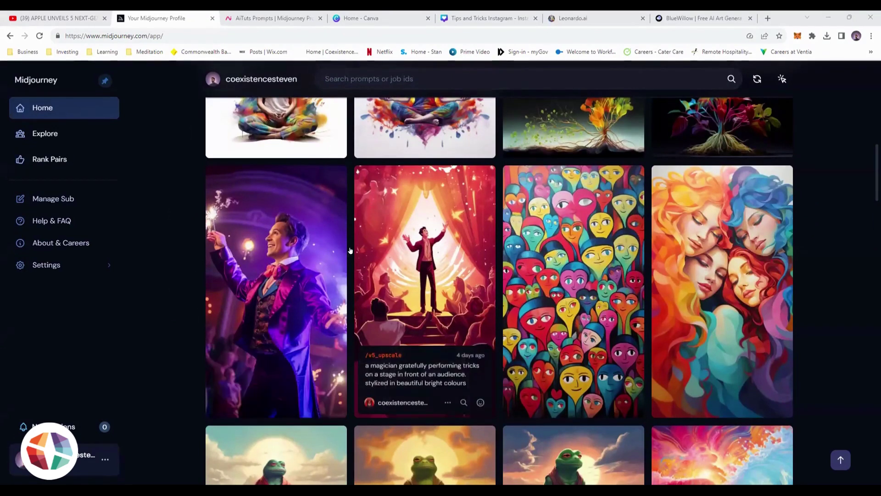
scroll(328, 271, "up", 3)
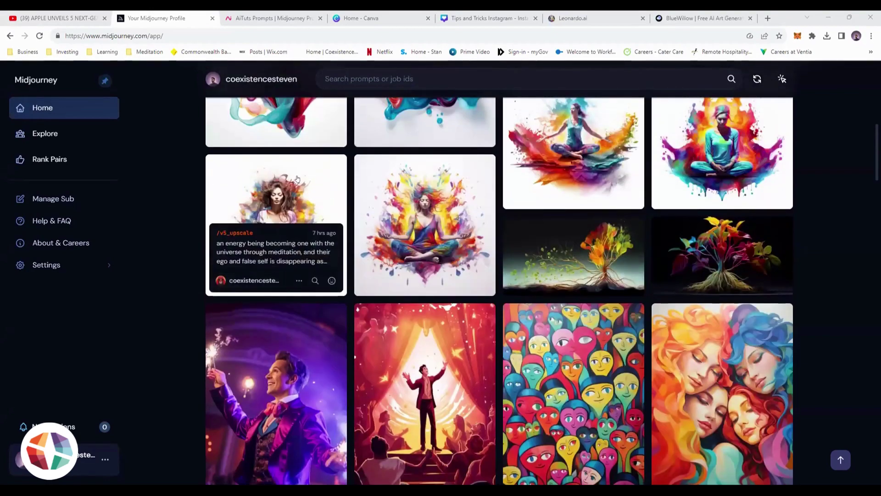
mouse_move(774, 258)
scroll(774, 259, "down", 3)
scroll(774, 259, "up", 2)
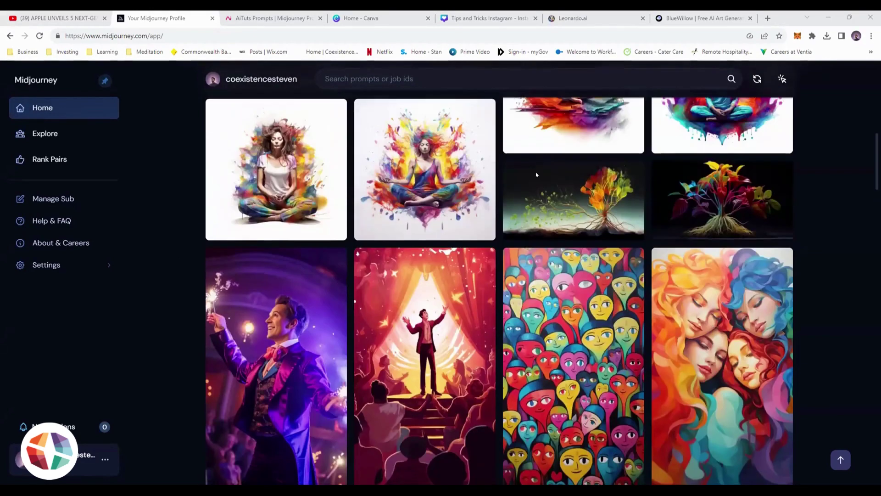
scroll(834, 299, "down", 3)
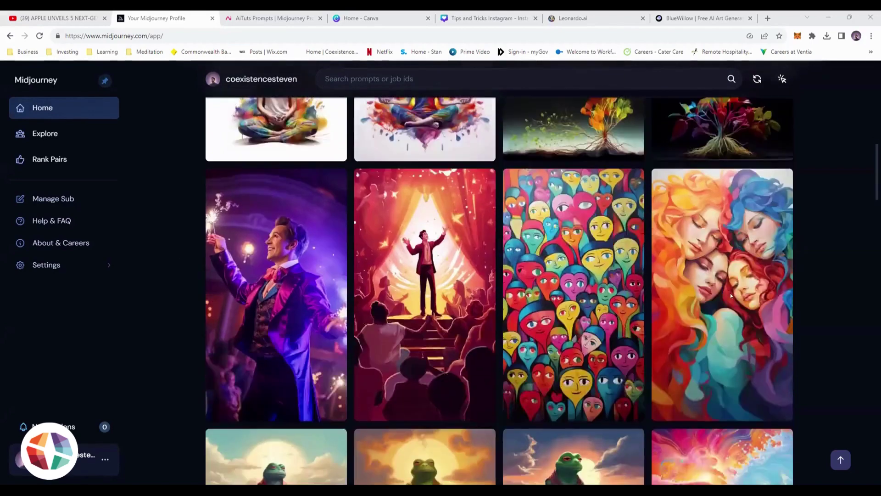
- Highlight the phrase "beautiful bright colours" in the prompt of the image of women with colourful flowing hair
mouse_move(746, 260)
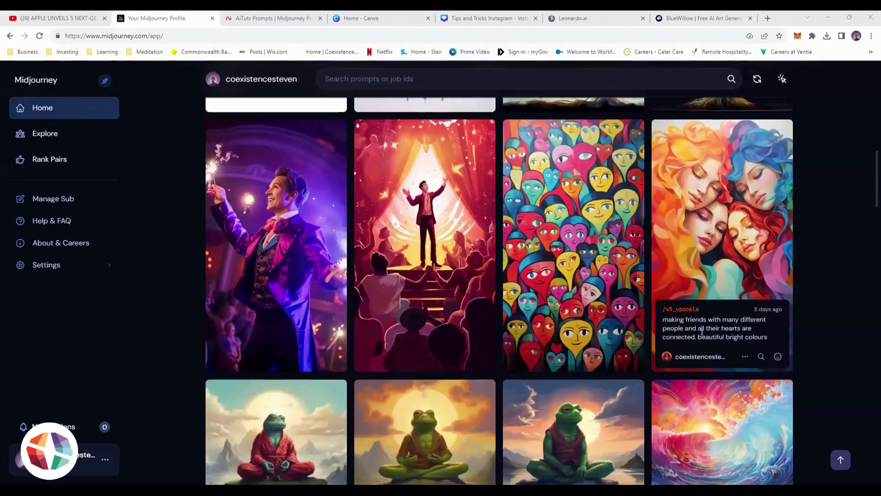
left_click_drag(701, 336, 770, 337)
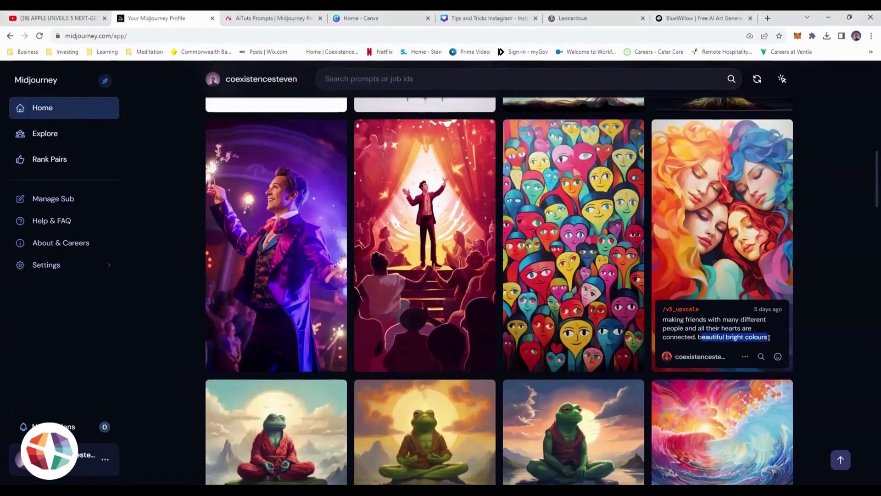
left_click(702, 333)
left_click_drag(700, 336, 762, 337)
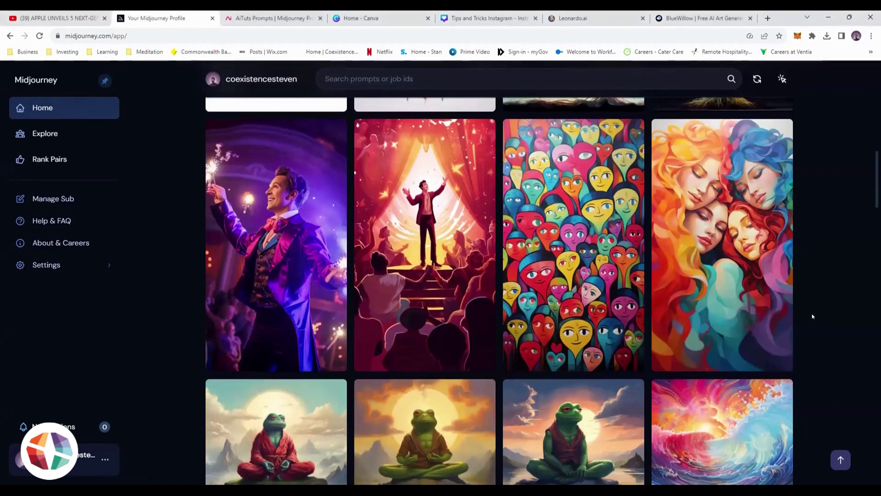
- Open the futuristic city image with two people on a forest path, read its full prompt, and close it
scroll(815, 314, "down", 3)
scroll(826, 311, "down", 10)
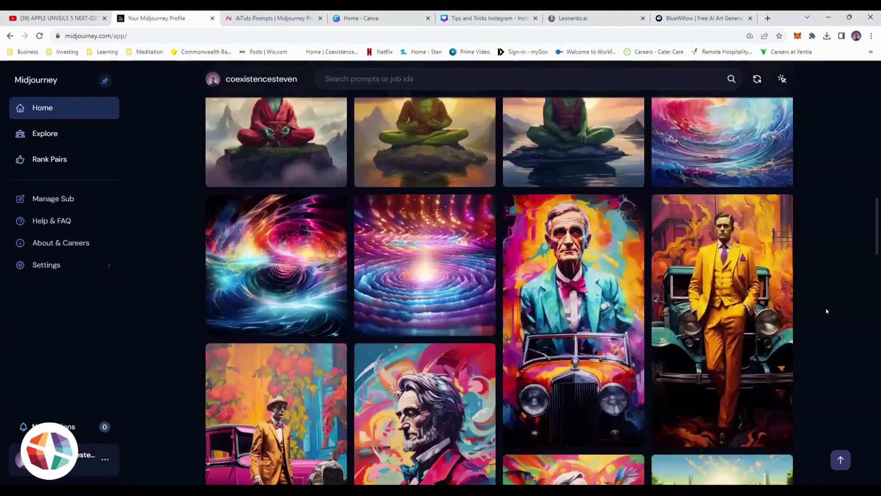
scroll(397, 237, "down", 4)
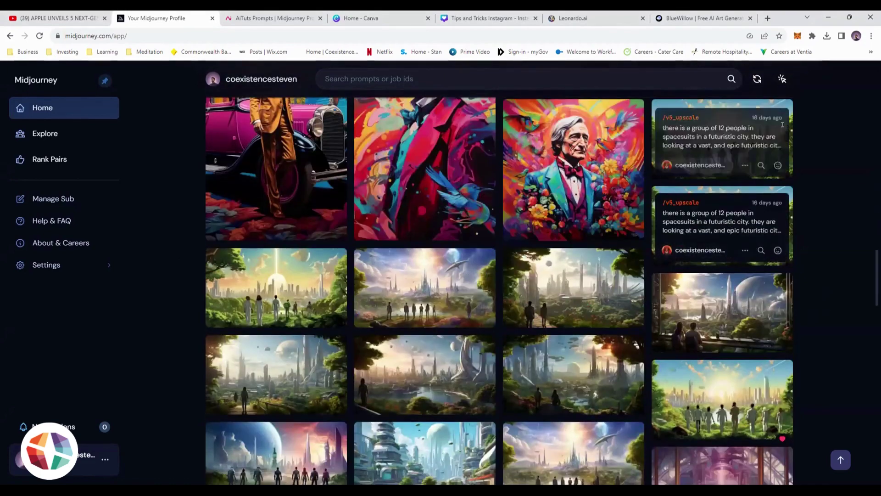
mouse_move(402, 316)
mouse_move(536, 267)
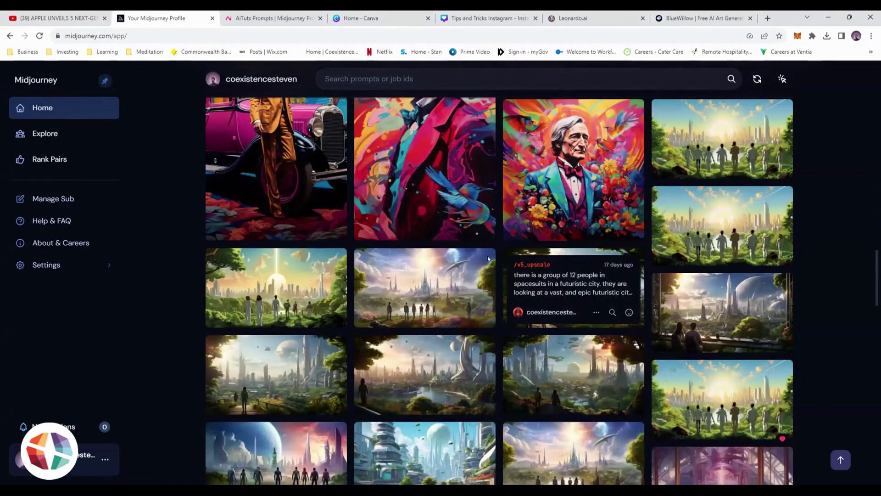
left_click(567, 250)
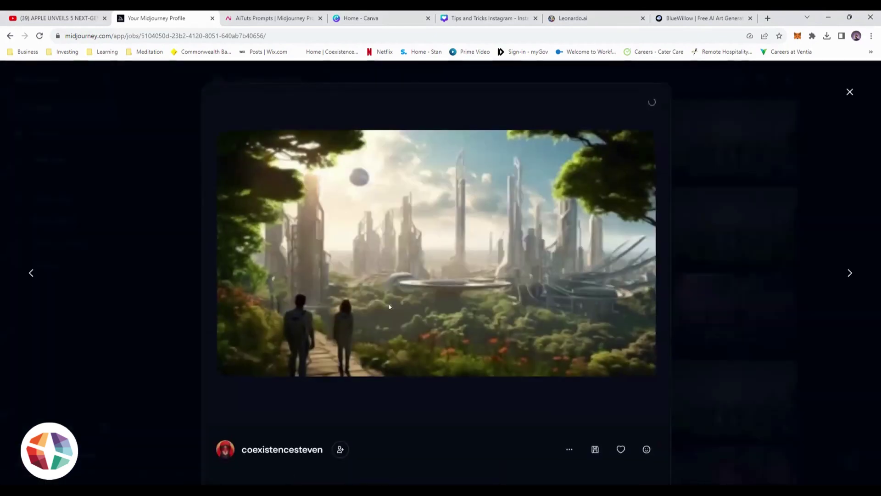
scroll(416, 340, "down", 3)
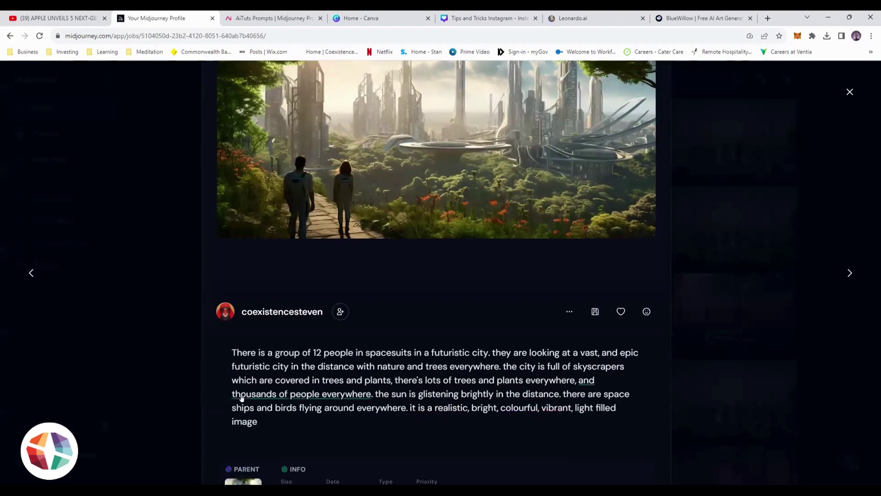
scroll(401, 228, "up", 2)
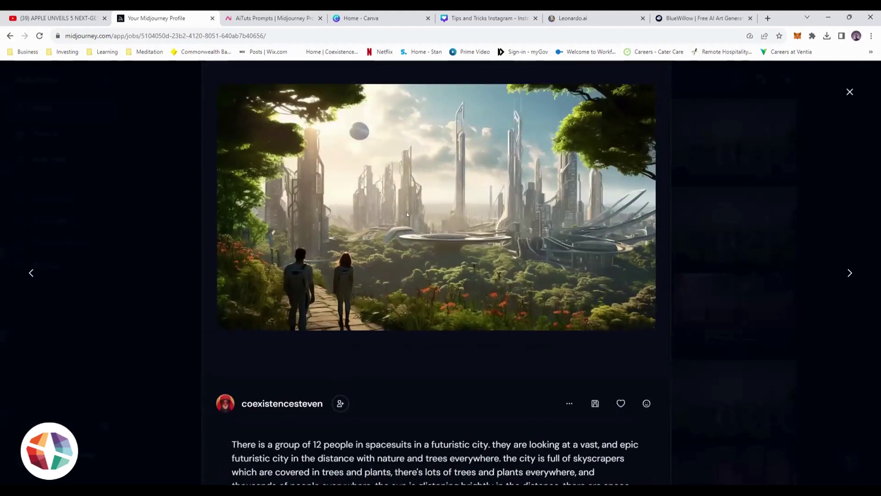
left_click(868, 226)
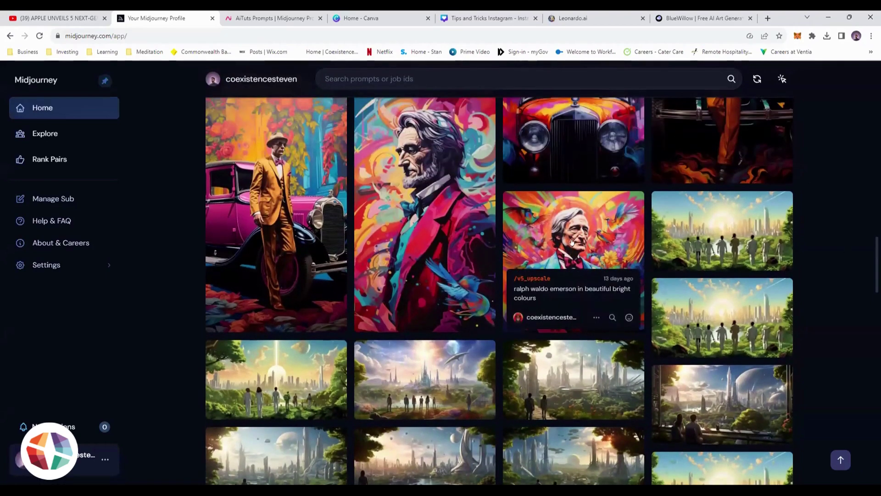
- Open the square Ralph Waldo Emerson portrait with birds and flowers, compare it with its prompt, and close it
left_click(572, 241)
scroll(606, 303, "down", 3)
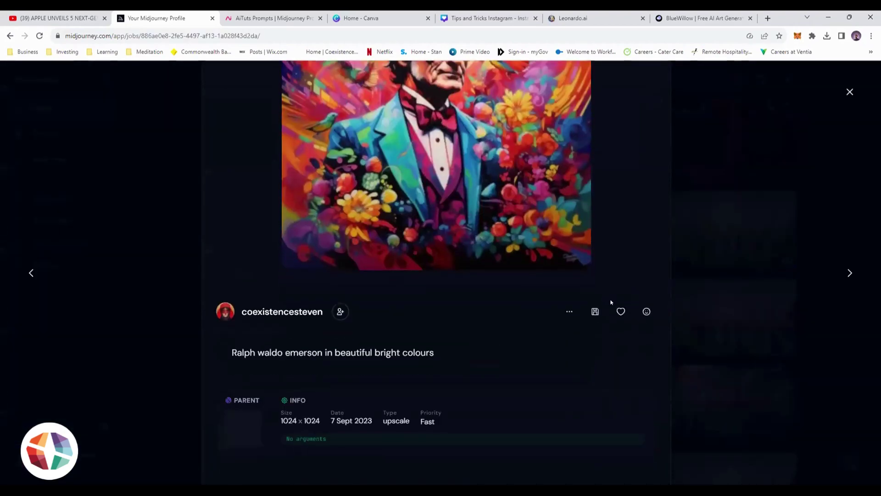
scroll(488, 183, "up", 3)
scroll(497, 211, "down", 2)
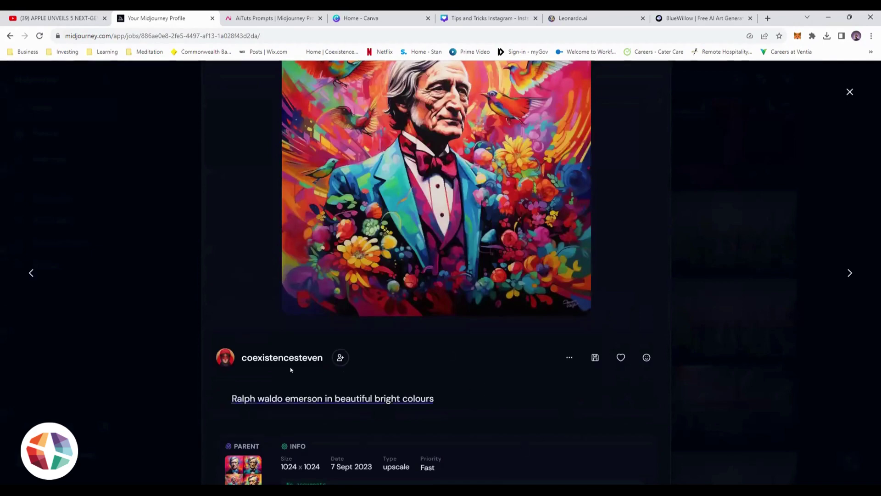
scroll(443, 402, "up", 2)
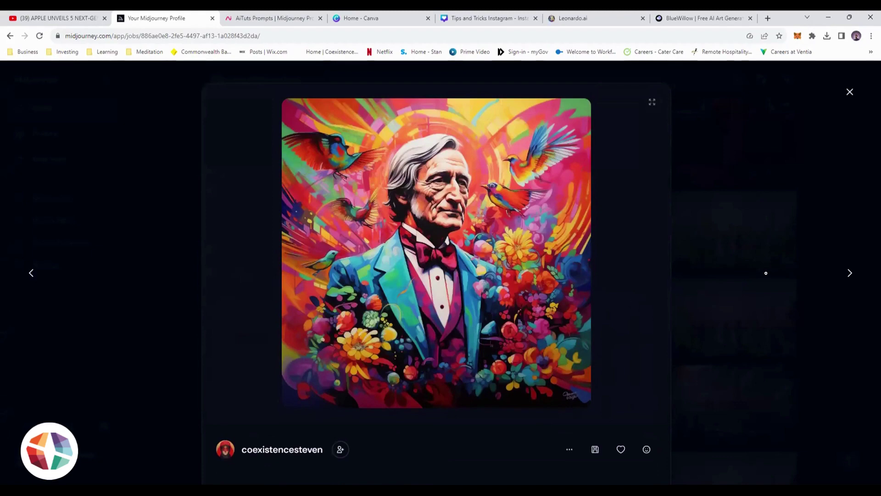
left_click(766, 273)
scroll(446, 258, "down", 2)
scroll(445, 257, "down", 2)
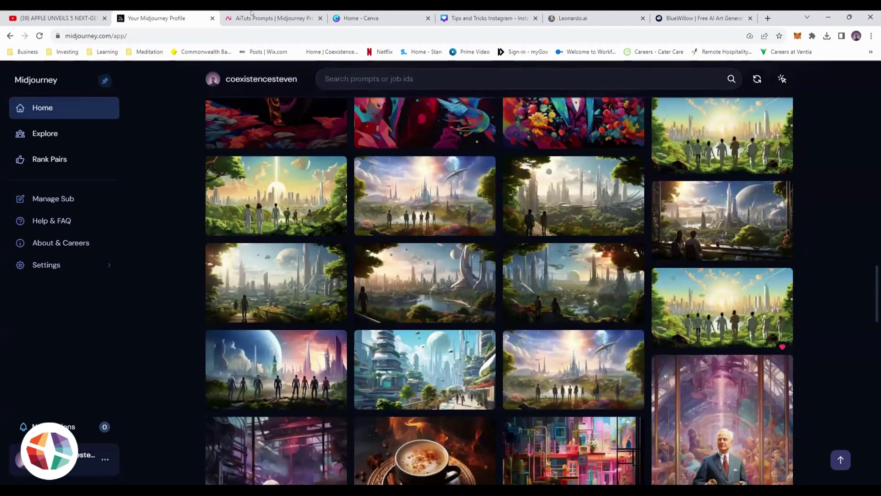
- Switch to AiTuts Prompts and enlarge the ocean wave image in the Hyperrealistic Water Photography prompt
left_click(272, 18)
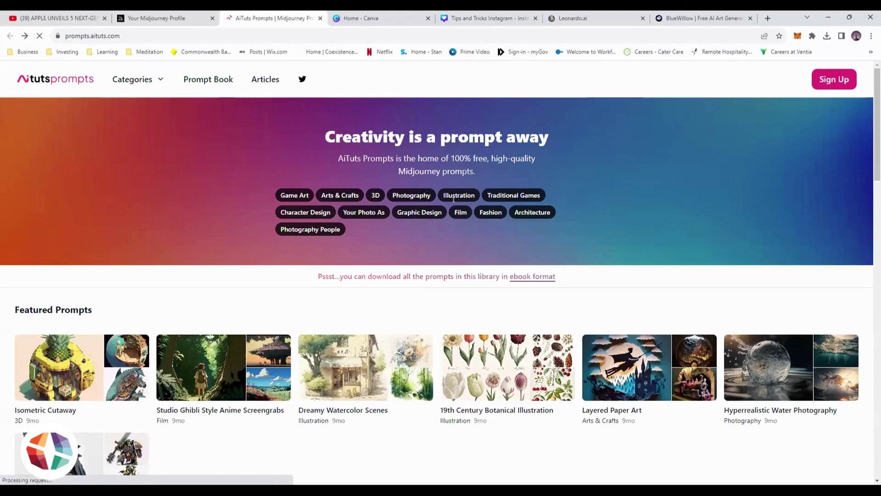
scroll(260, 250, "down", 2)
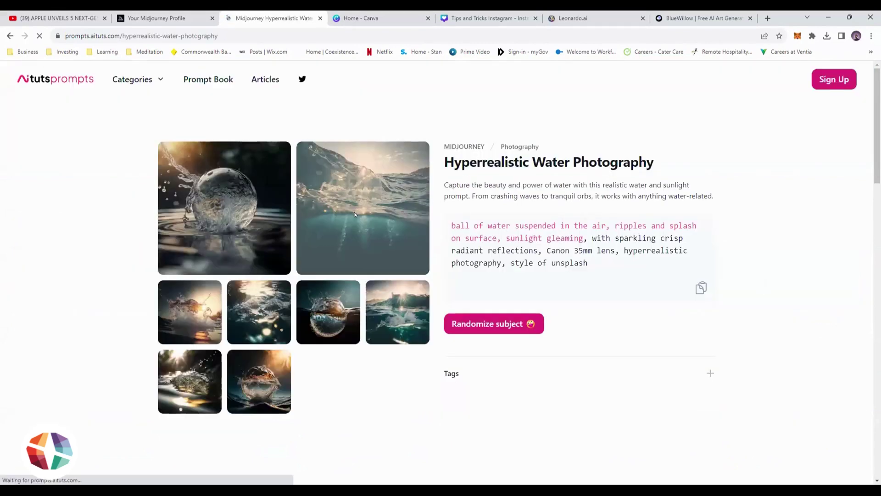
left_click(353, 211)
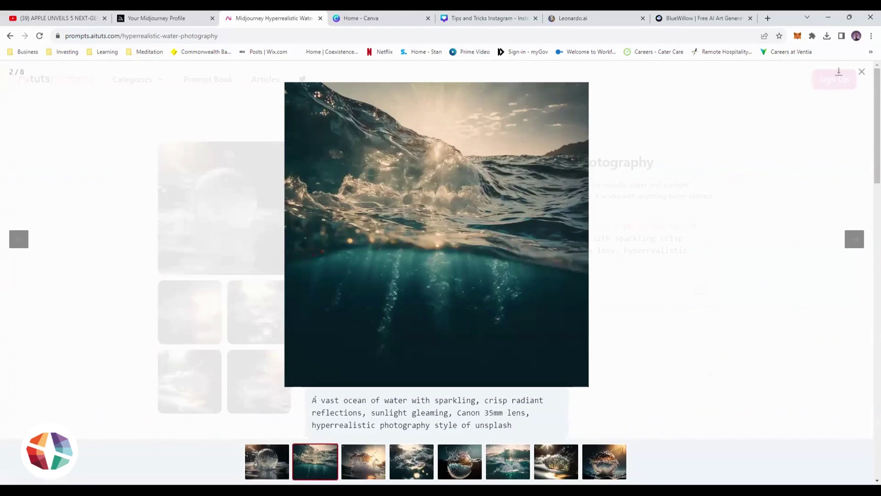
- Highlight the ocean image's full prompt and its phrase "sunlight gleaming, Canon 35mm lens, hyperrealistic photography"
left_click_drag(315, 399, 527, 433)
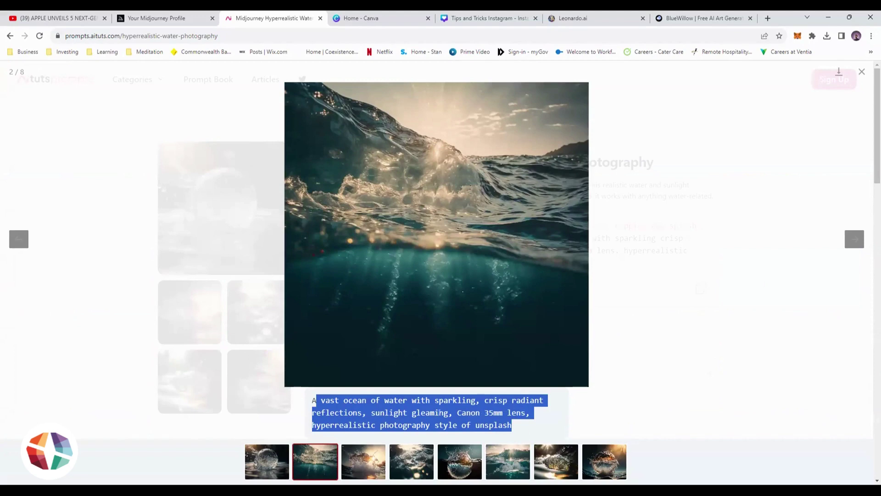
left_click(515, 426)
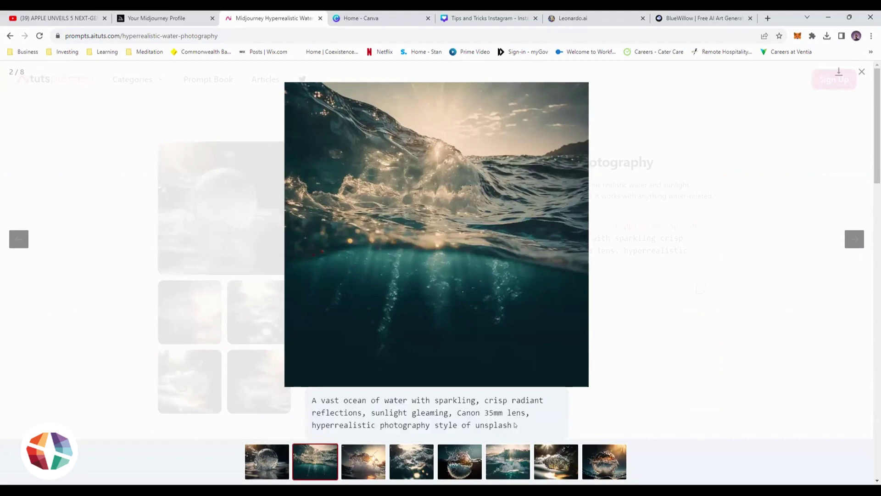
left_click_drag(512, 425, 316, 398)
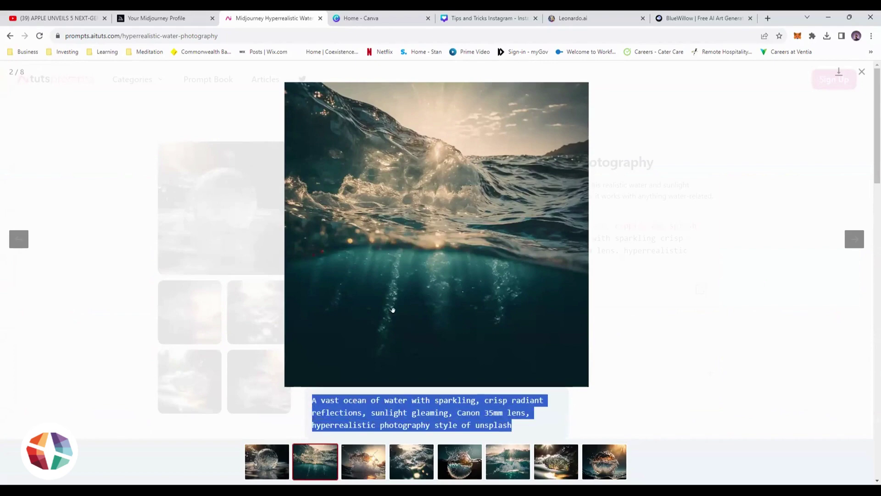
left_click(437, 404)
left_click_drag(371, 413, 424, 424)
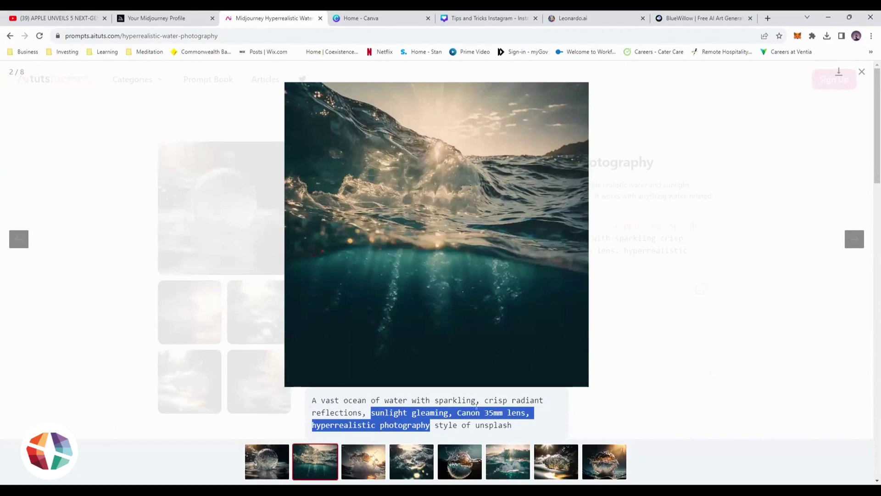
left_click(504, 403)
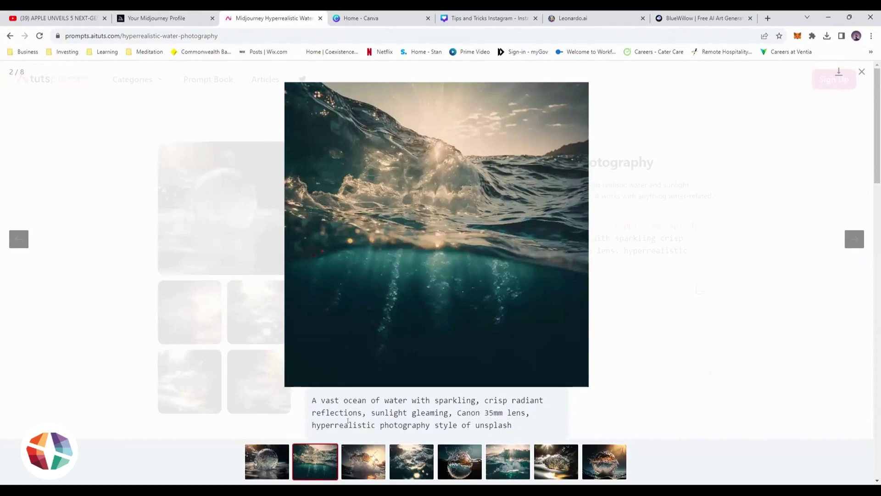
left_click_drag(505, 420, 312, 399)
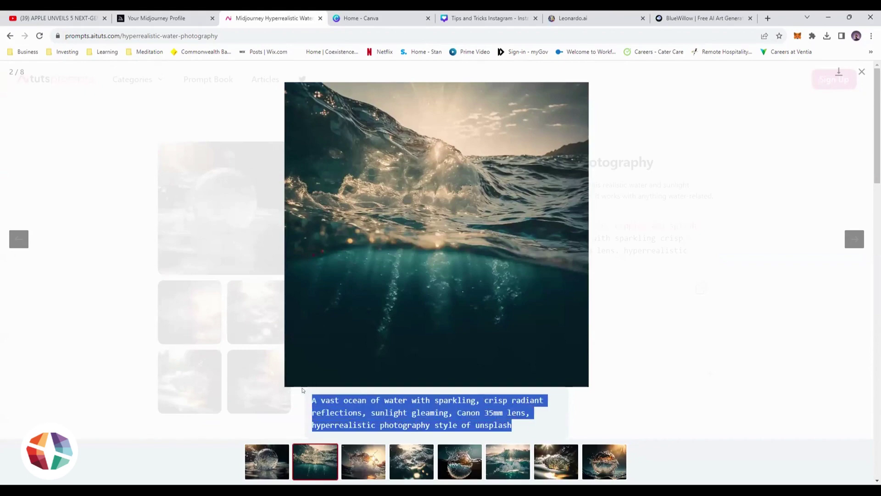
- Close the enlarged ocean image and switch back to the Midjourney profile gallery
left_click(651, 355)
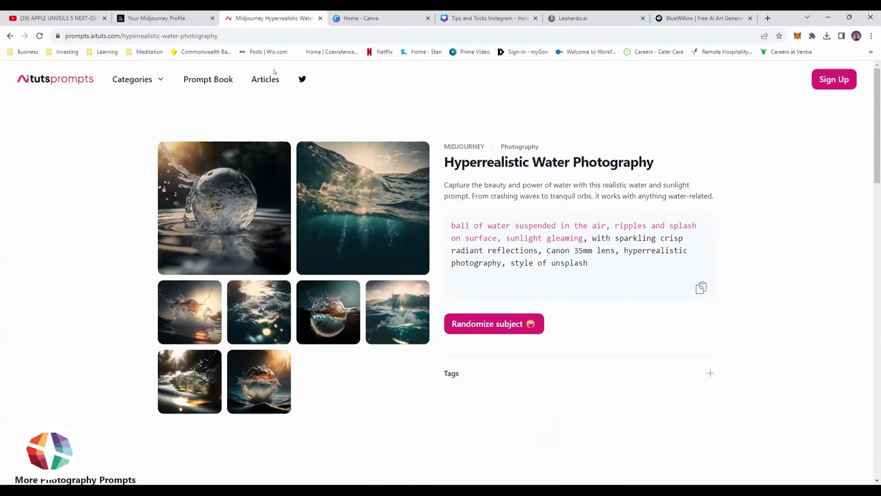
left_click(157, 18)
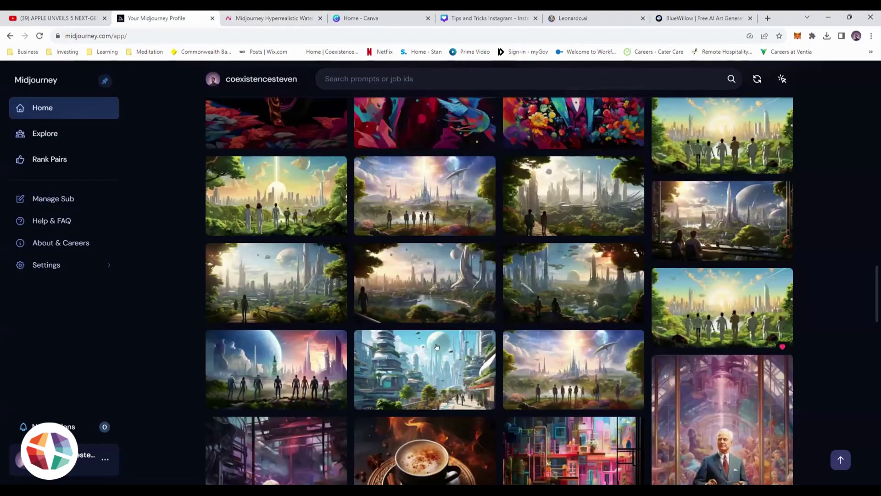
- Browse the generated images in the Midjourney profile gallery, from the futuristic city scenes to the surreal portraits
scroll(413, 207, "down", 2)
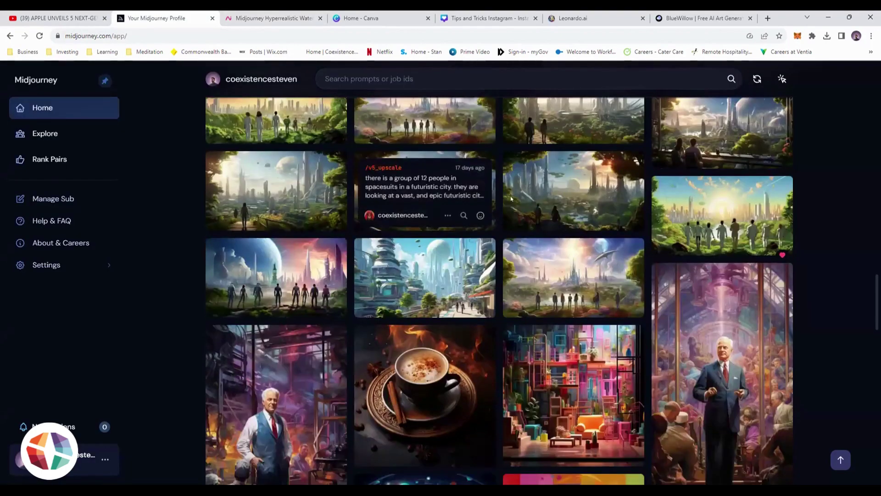
scroll(511, 198, "down", 3)
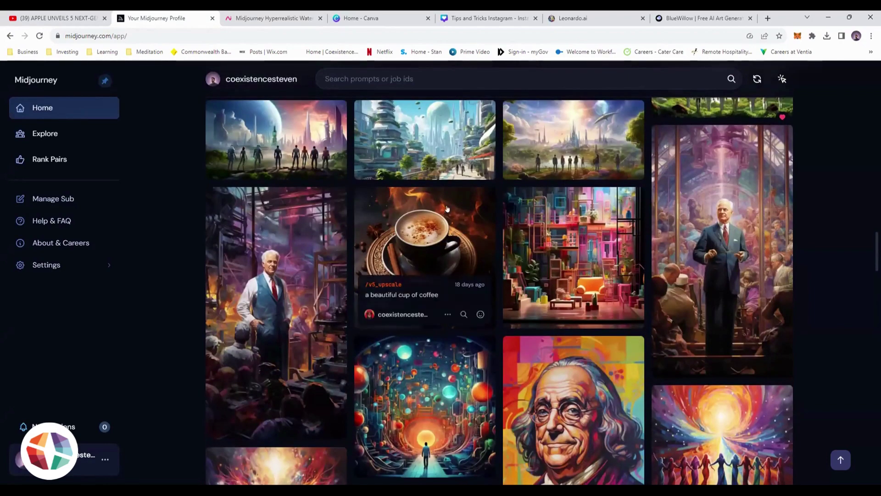
scroll(482, 229, "down", 8)
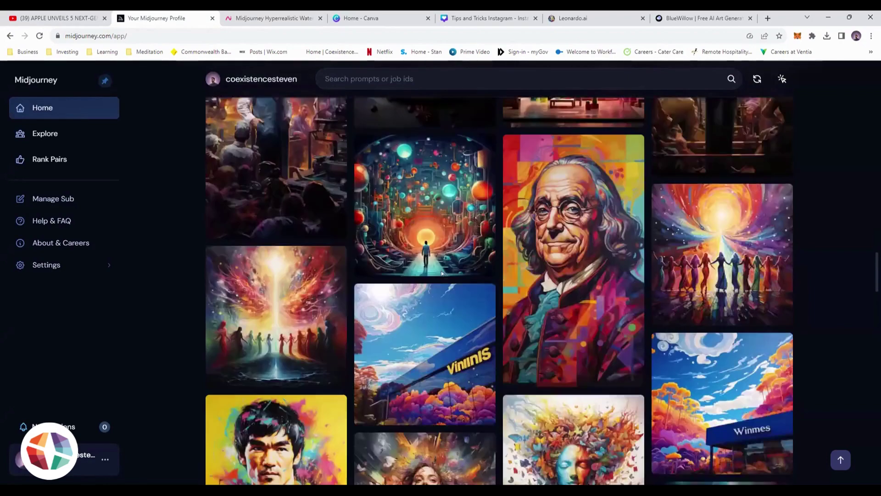
scroll(369, 175, "down", 20)
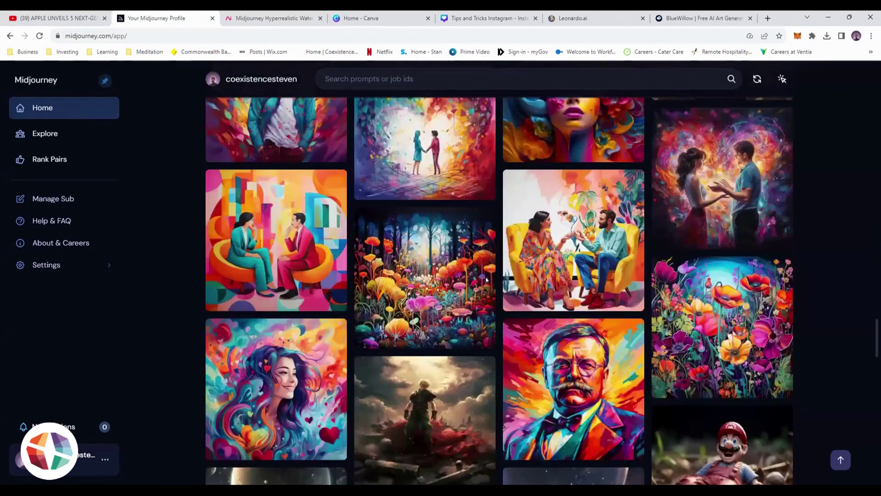
scroll(486, 279, "down", 20)
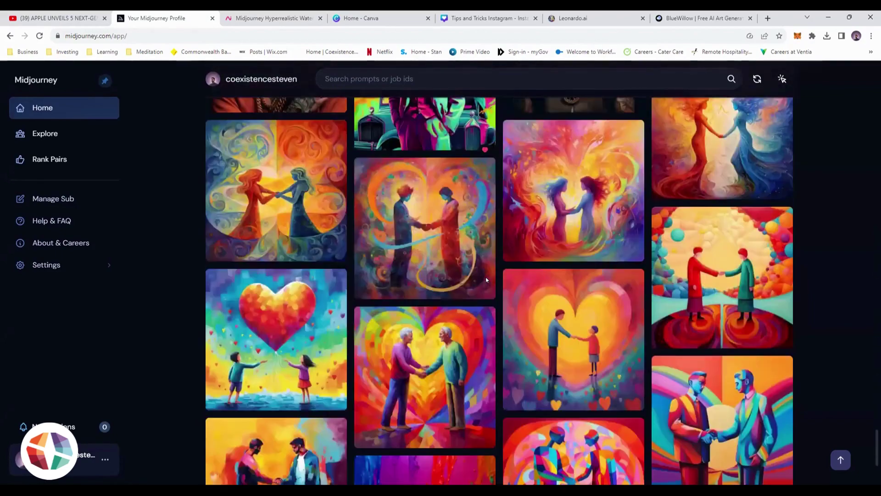
scroll(514, 337, "down", 15)
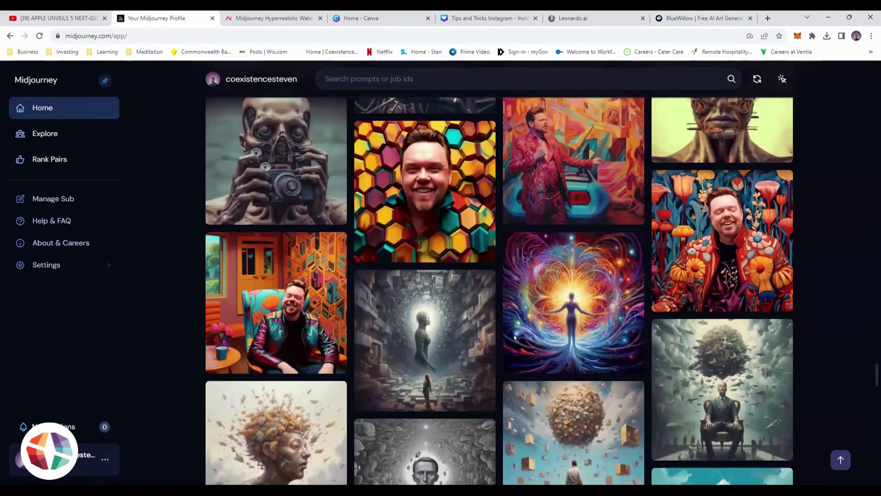
scroll(425, 344, "down", 2)
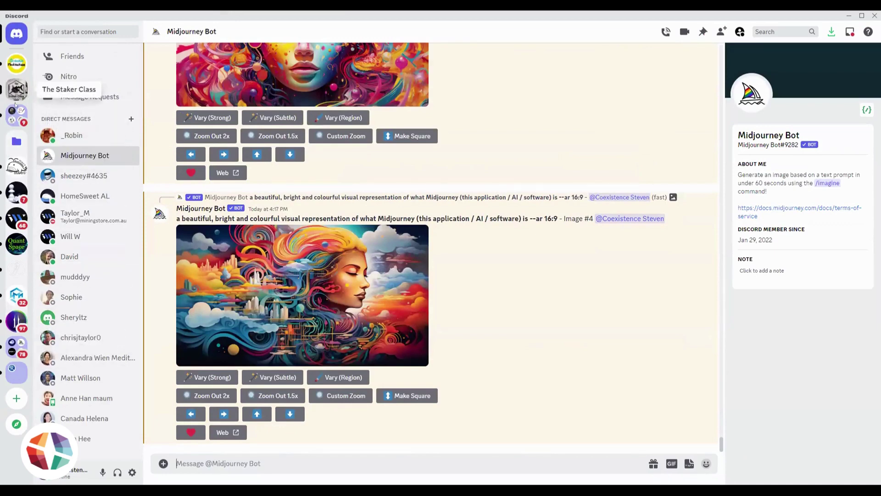
- Switch to Discord, expand the server folder that contains Midjourney, and open the Midjourney server
left_click(13, 144)
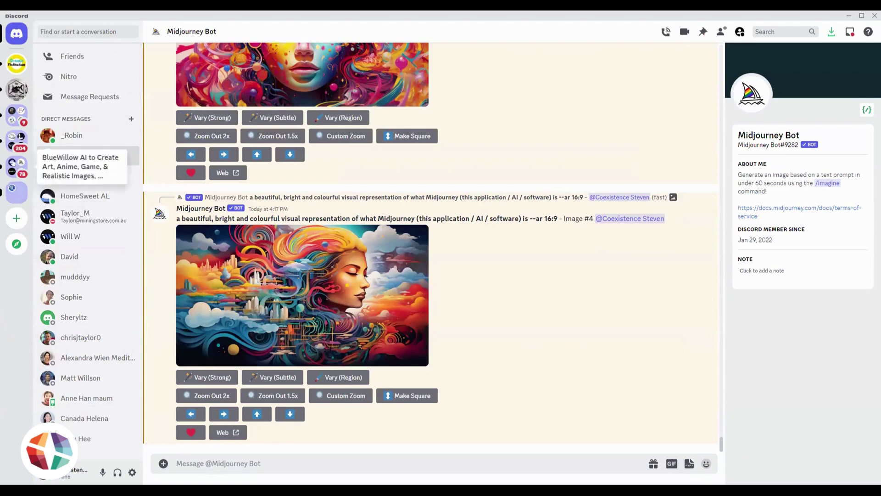
left_click(14, 118)
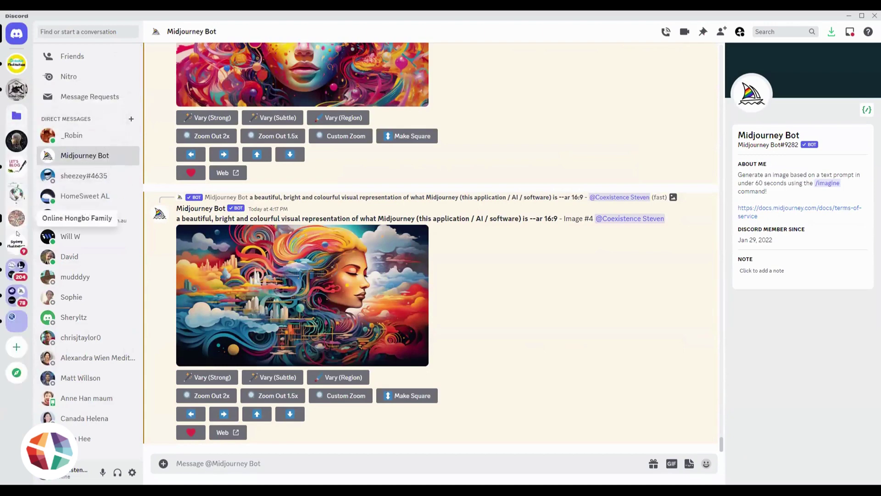
left_click(14, 297)
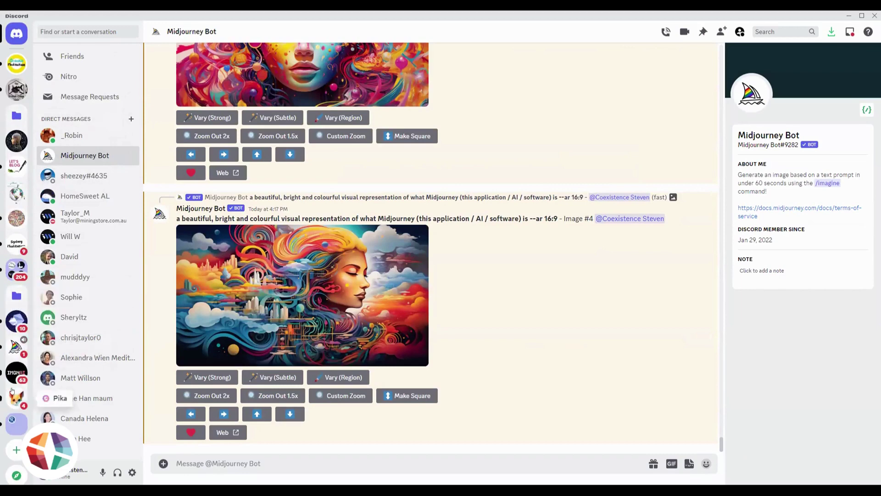
left_click(16, 347)
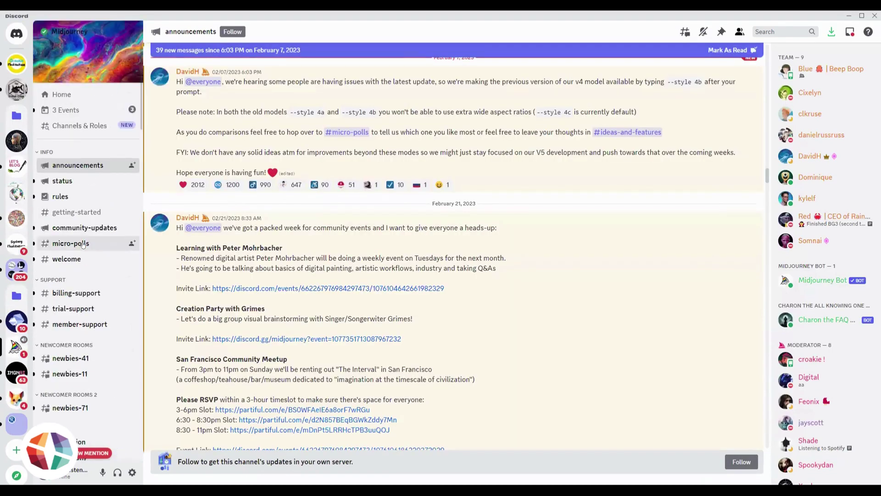
- Find the General Image Gen channels in the Midjourney server and open general-1
scroll(78, 267, "down", 2)
scroll(77, 282, "down", 10)
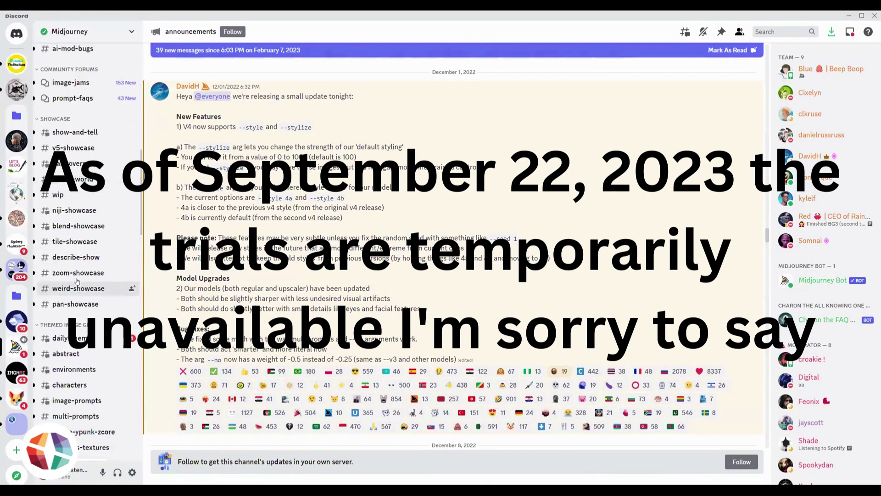
scroll(77, 282, "down", 3)
scroll(77, 282, "down", 4)
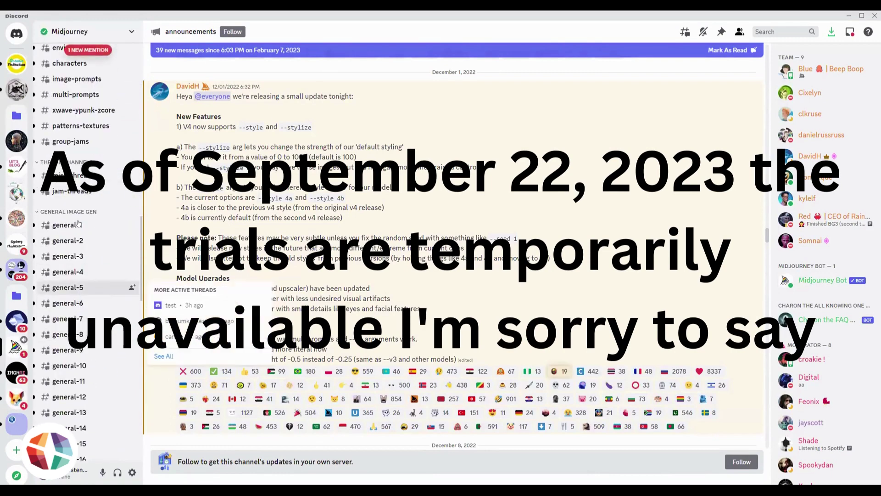
mouse_move(72, 237)
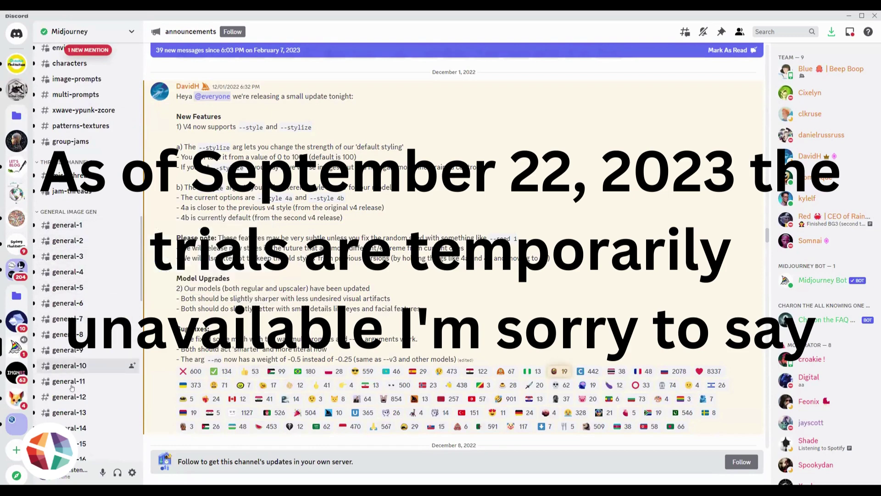
mouse_move(84, 454)
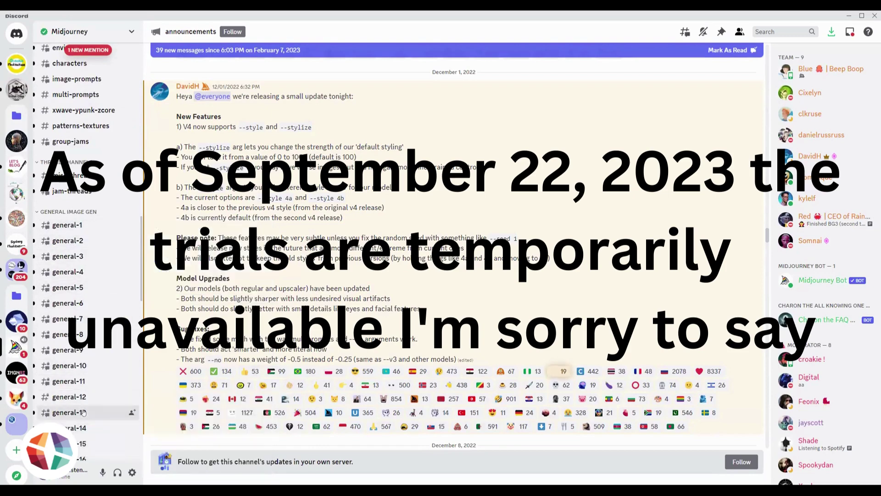
left_click(63, 227)
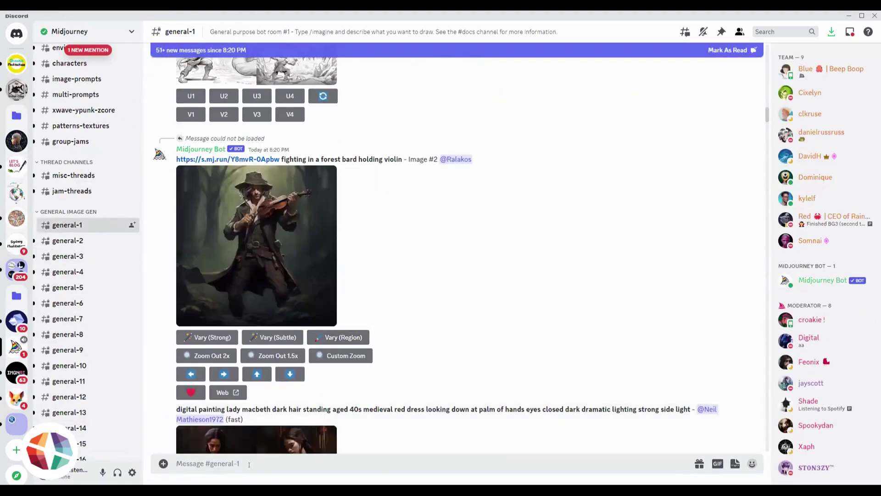
- Submit an /imagine command in general-1 with the prompt "a visual representation of what artificial intelligence is"
type("/ima")
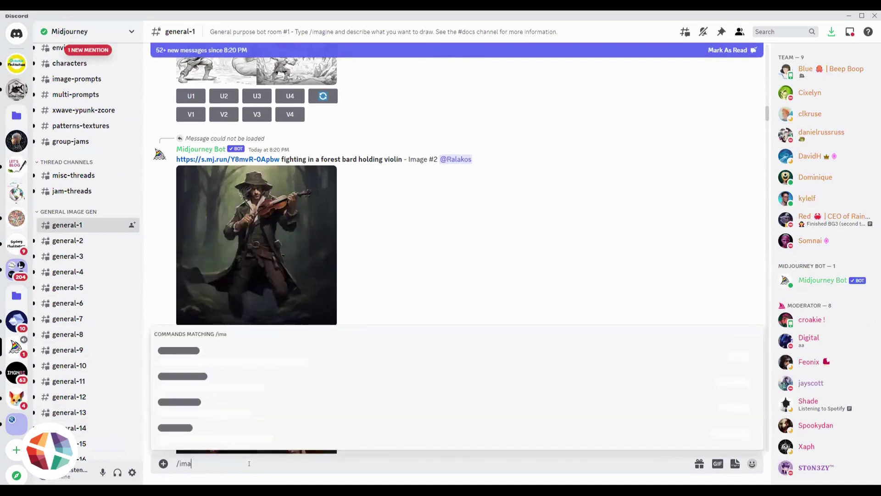
key("Tab")
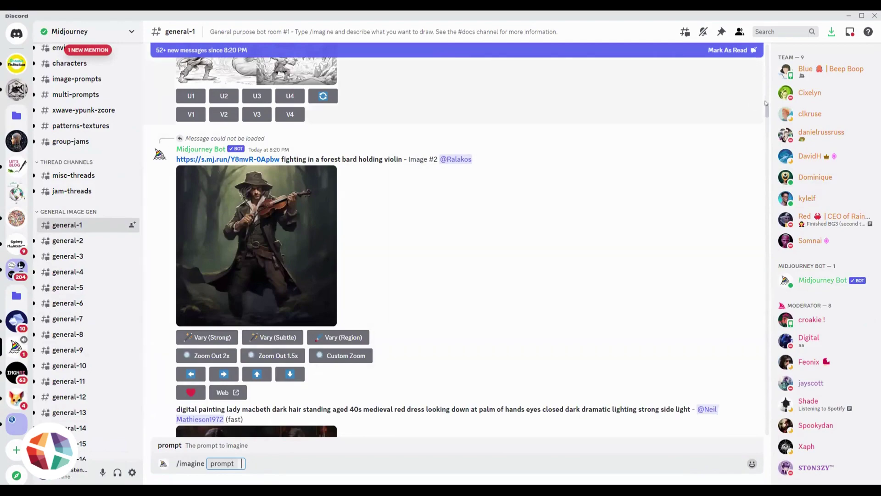
left_click_drag(766, 118, 767, 277)
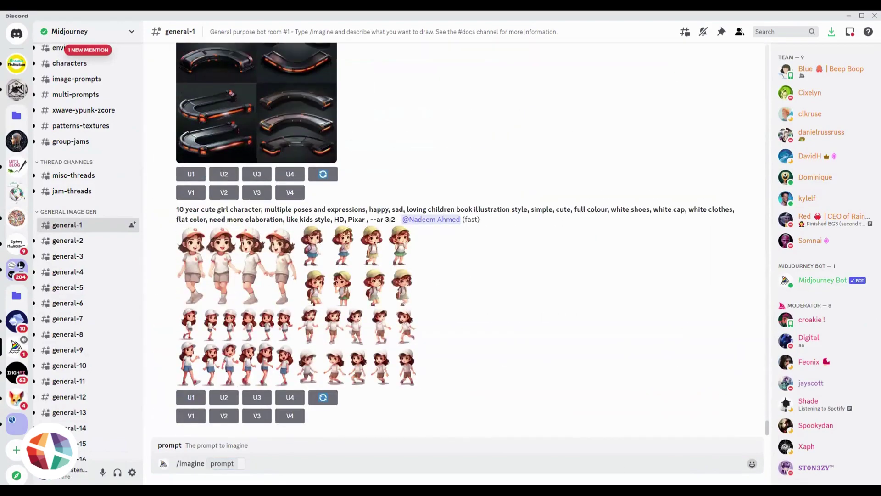
left_click(252, 464)
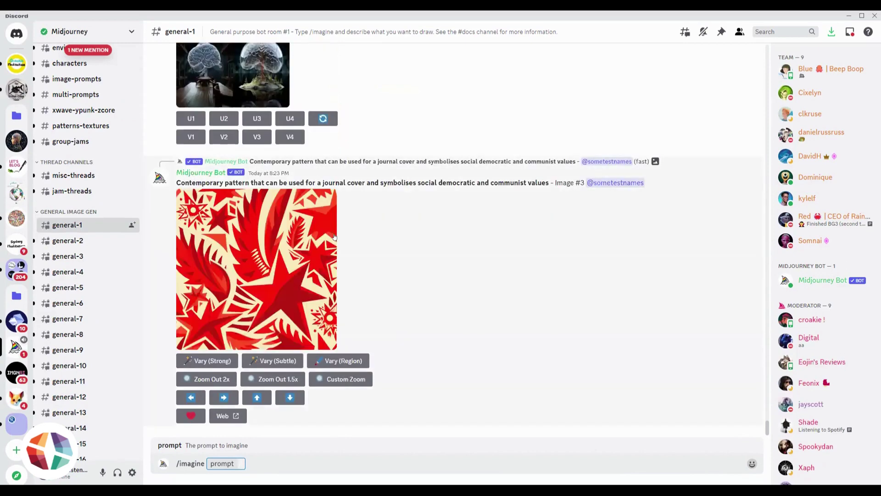
type("a visual repre")
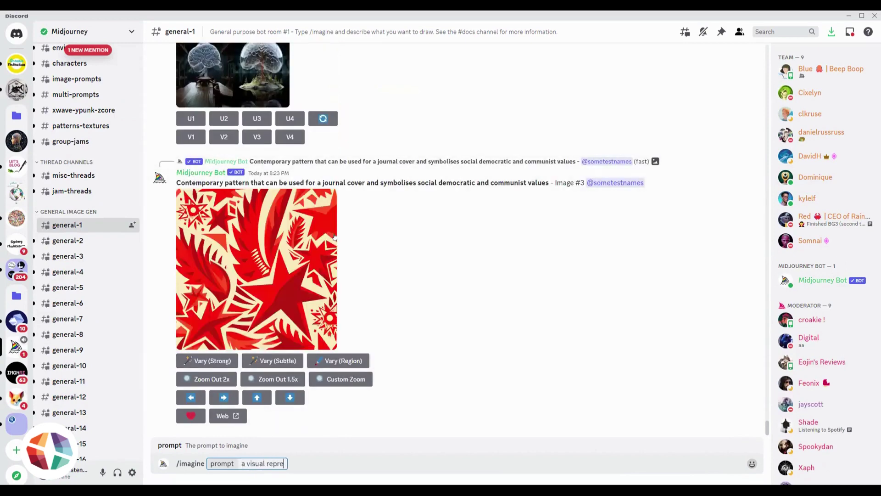
type("sentation of what arti")
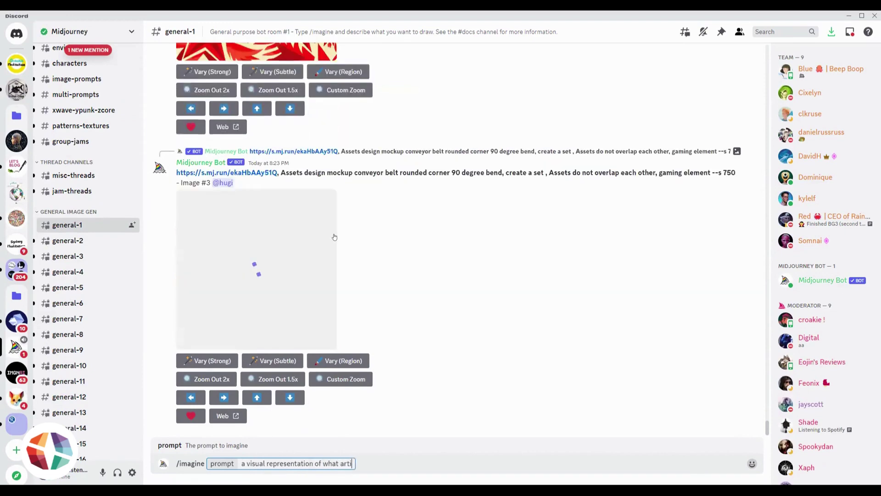
type("ficial intelligenc")
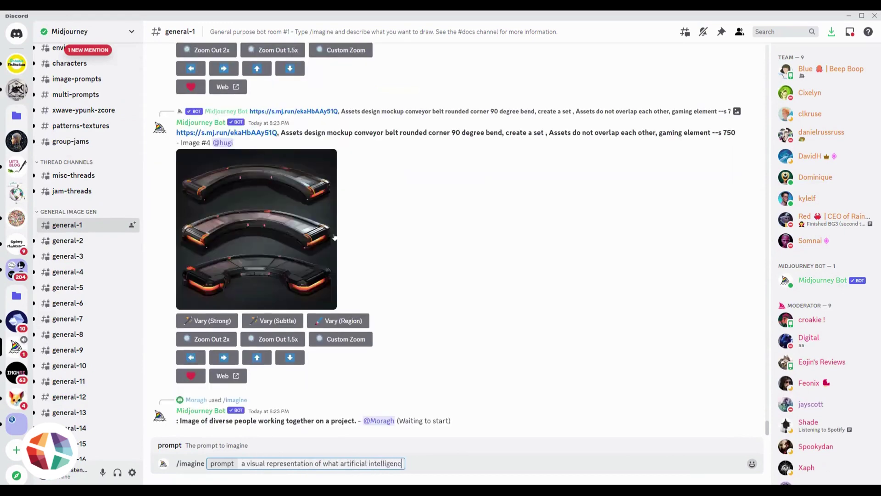
type("e is")
key("Return")
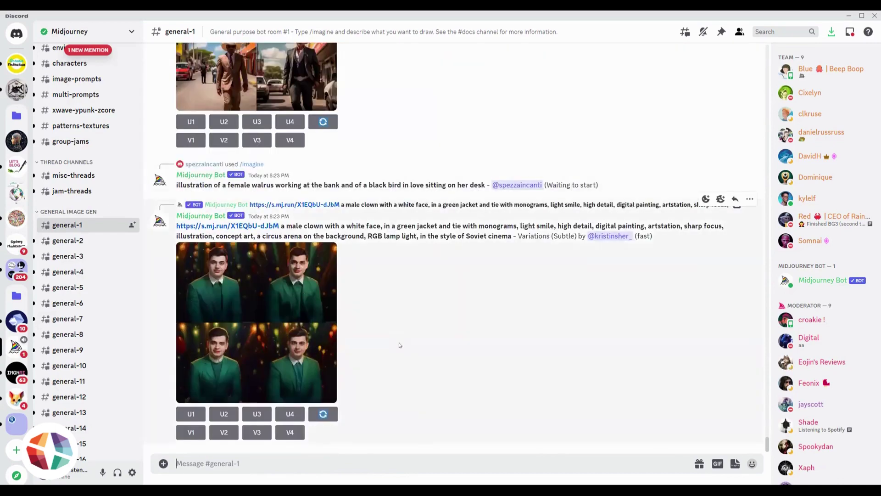
- Review other members' recent generations, enlarge the cubist horse rider grid to compare it with its prompt, and close it
scroll(385, 344, "up", 15)
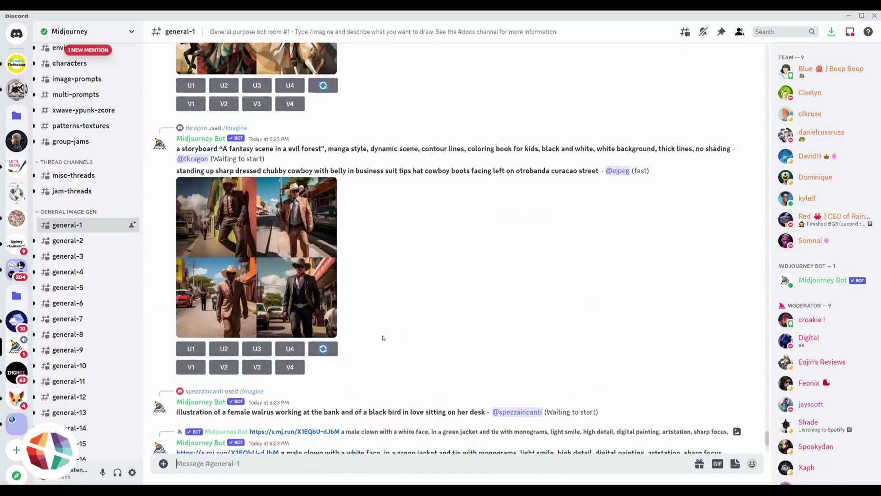
scroll(427, 343, "up", 2)
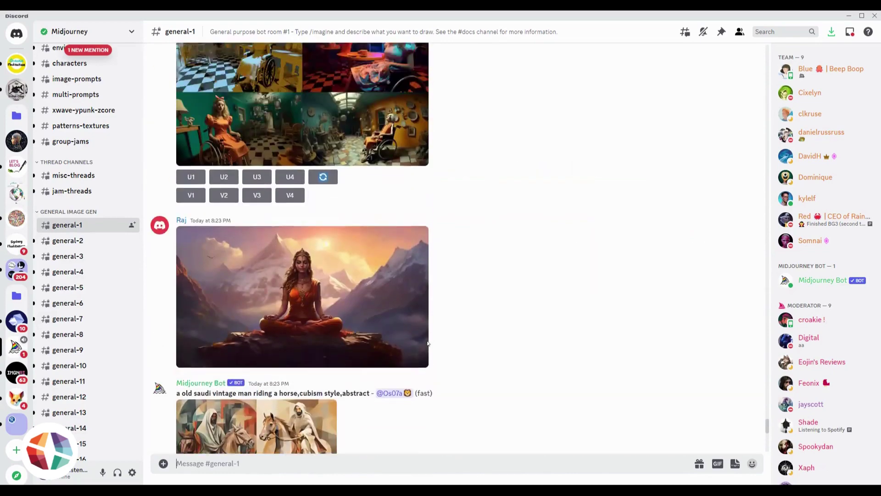
scroll(413, 342, "down", 6)
scroll(334, 339, "down", 4)
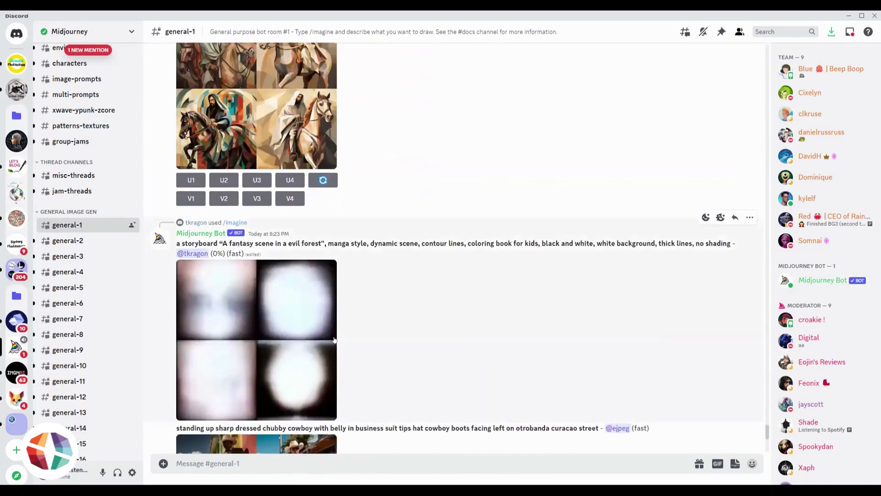
scroll(257, 219, "up", 2)
left_click(258, 219)
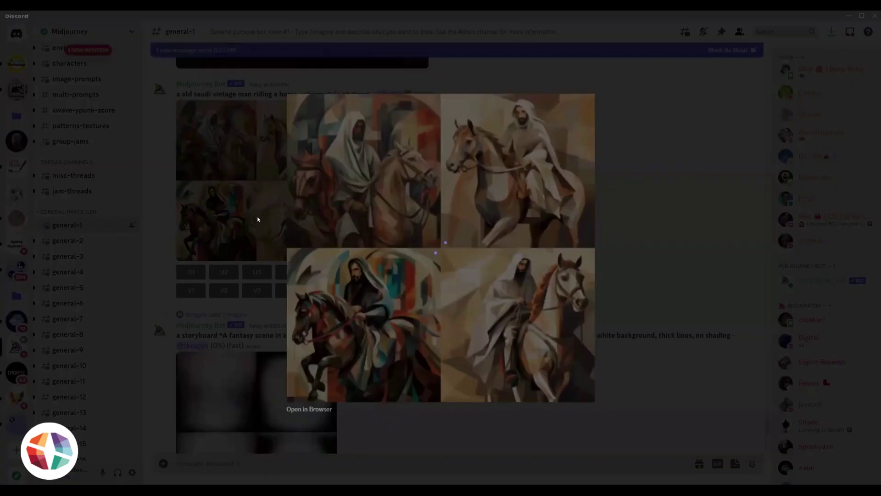
left_click(210, 119)
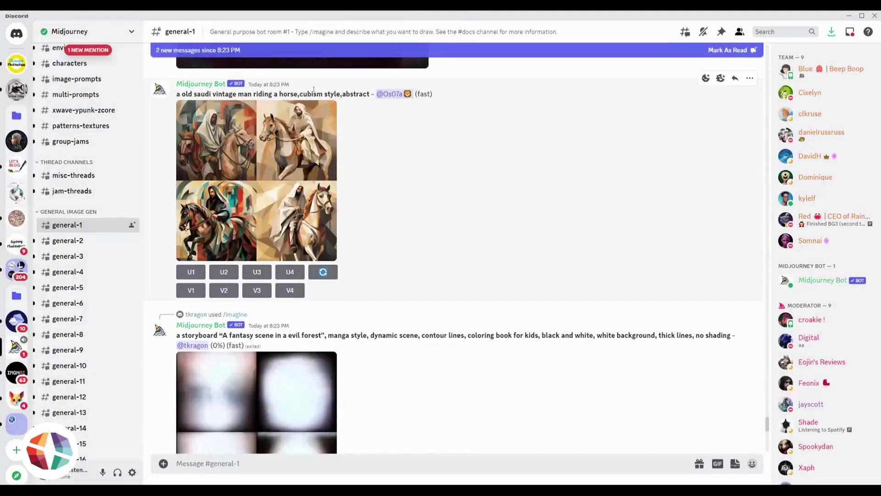
left_click(271, 142)
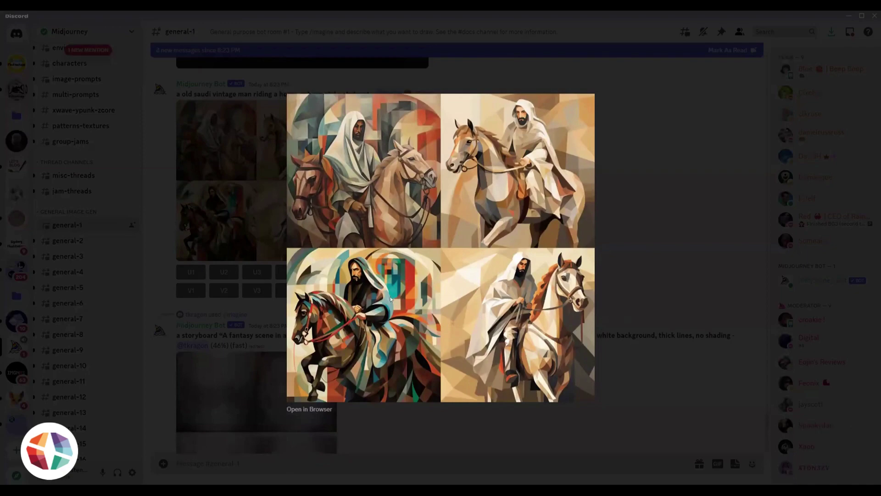
left_click(618, 219)
- Locate the image grid generated for "a visual representation of what artificial intelligence is" among the newer general-1 messages
scroll(419, 236, "down", 4)
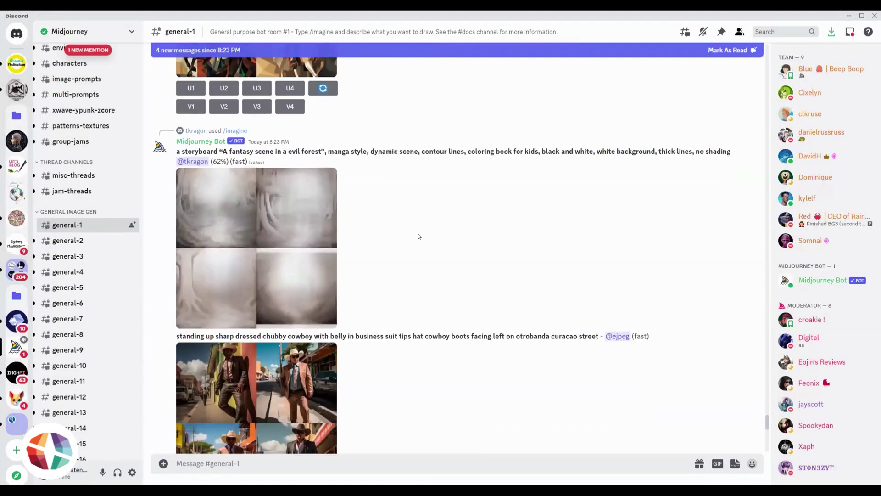
scroll(418, 236, "down", 13)
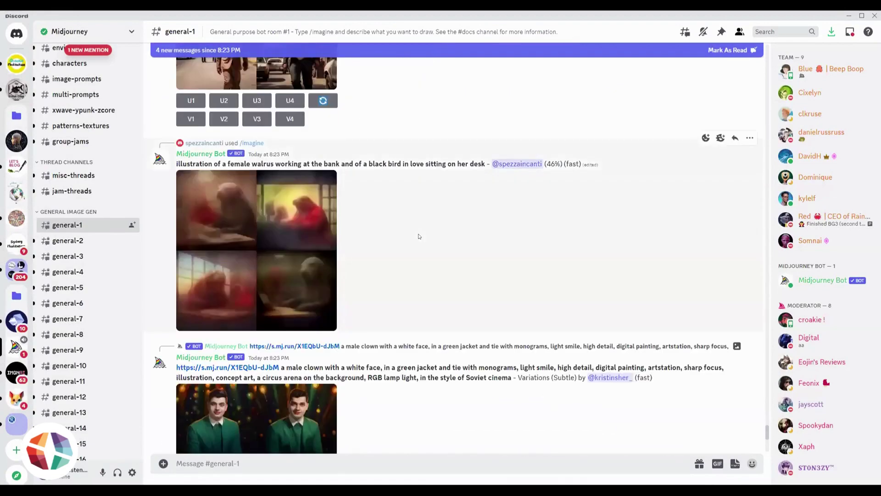
scroll(418, 237, "down", 4)
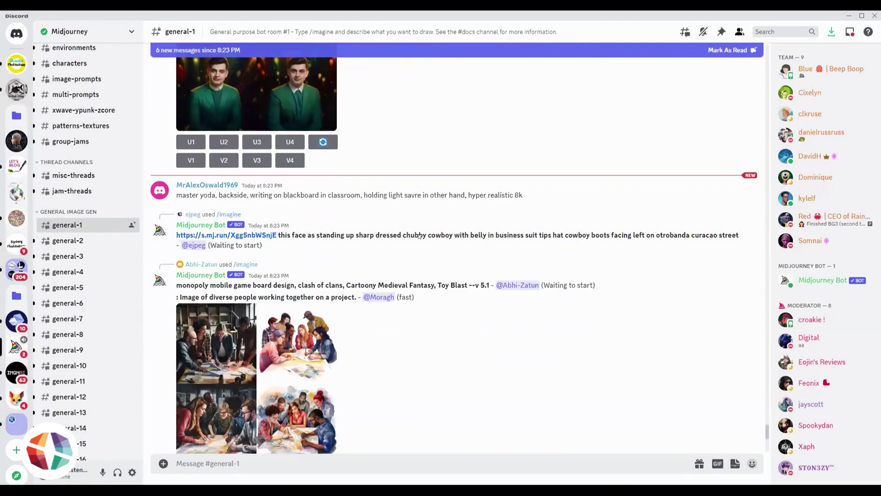
scroll(419, 236, "down", 3)
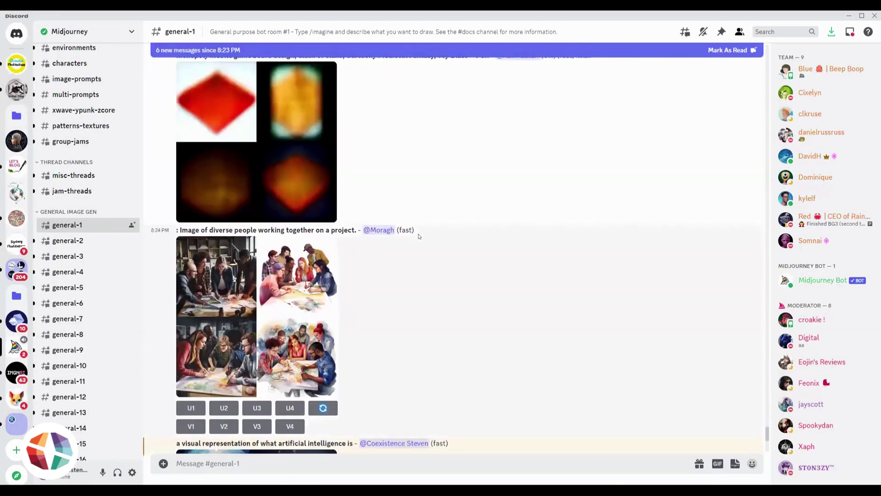
scroll(418, 236, "down", 5)
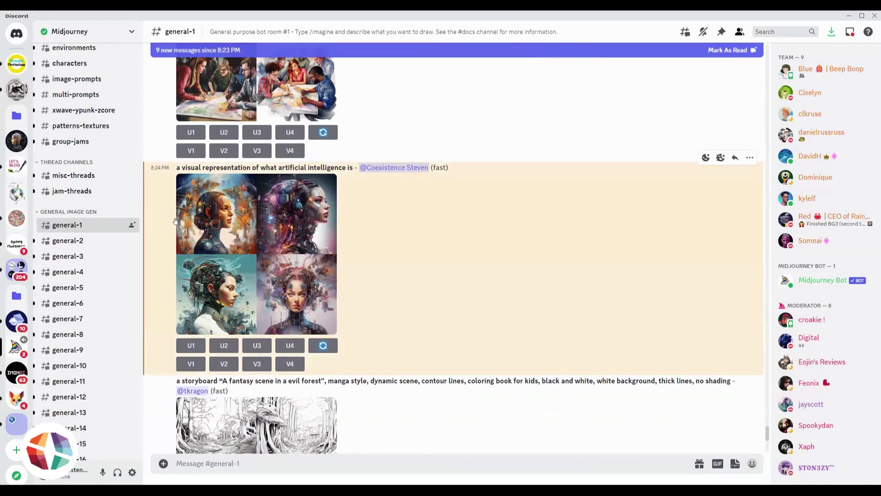
- Copy the prompt "a visual representation of what artificial intelligence is" from its message in general-1 and search the Midjourney server for it
scroll(175, 221, "up", 8)
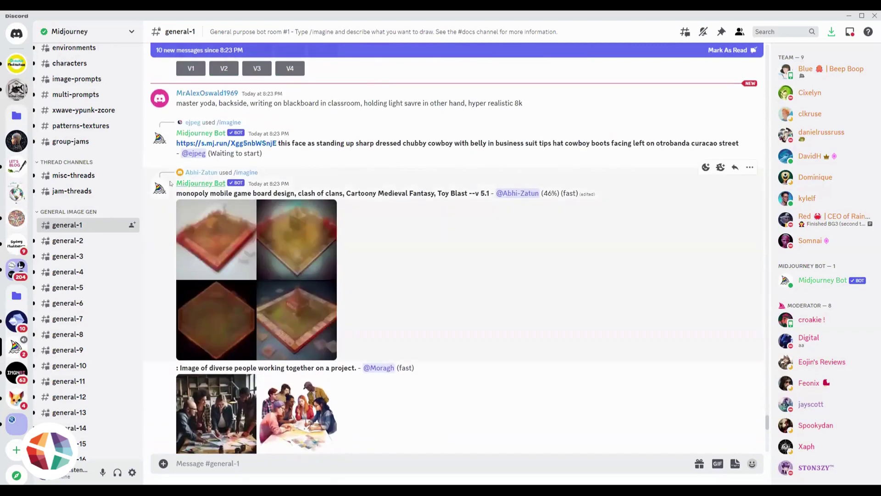
scroll(211, 174, "down", 6)
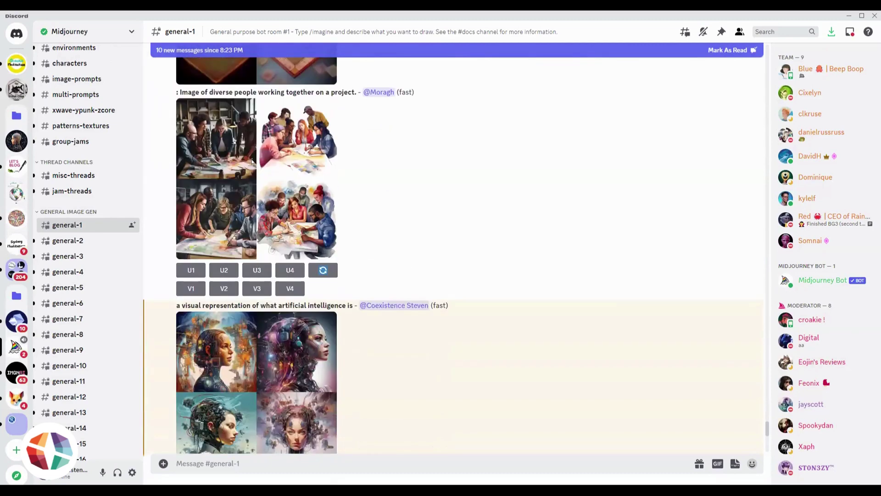
scroll(172, 168, "down", 3)
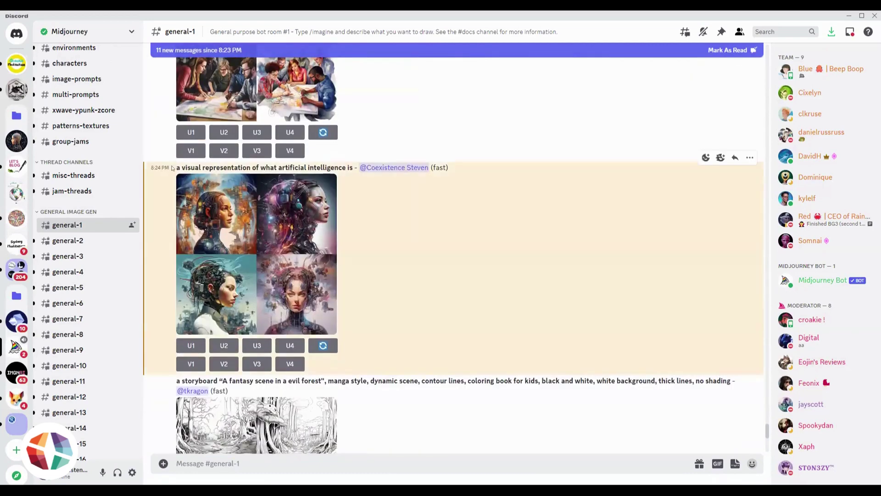
mouse_move(172, 168)
left_mouse_down()
mouse_move(429, 168)
mouse_move(172, 168)
left_mouse_up()
double_click(328, 167)
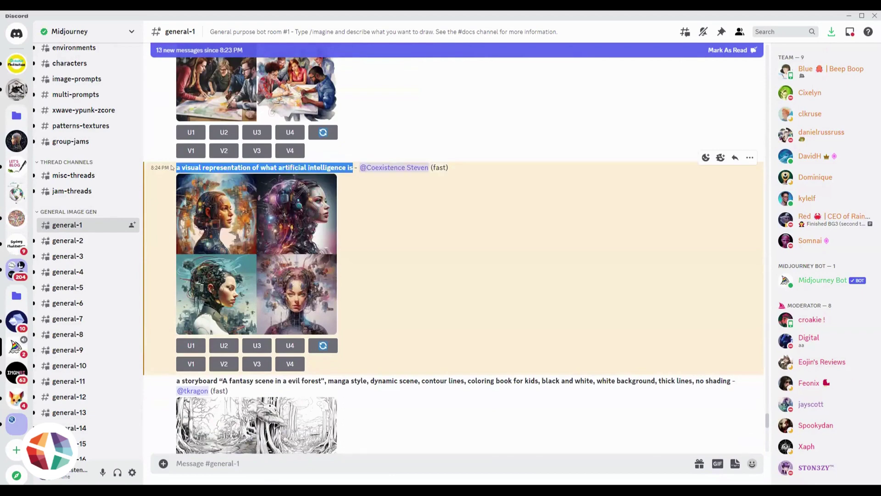
right_click(231, 167)
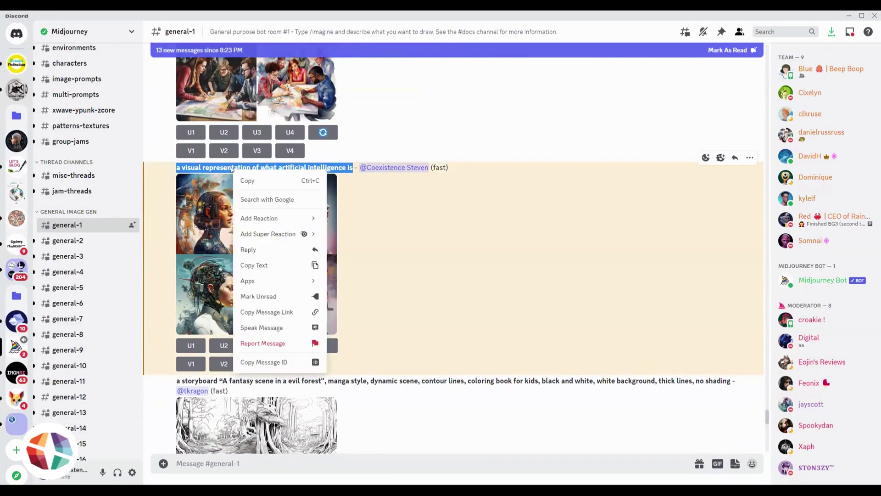
left_click(243, 180)
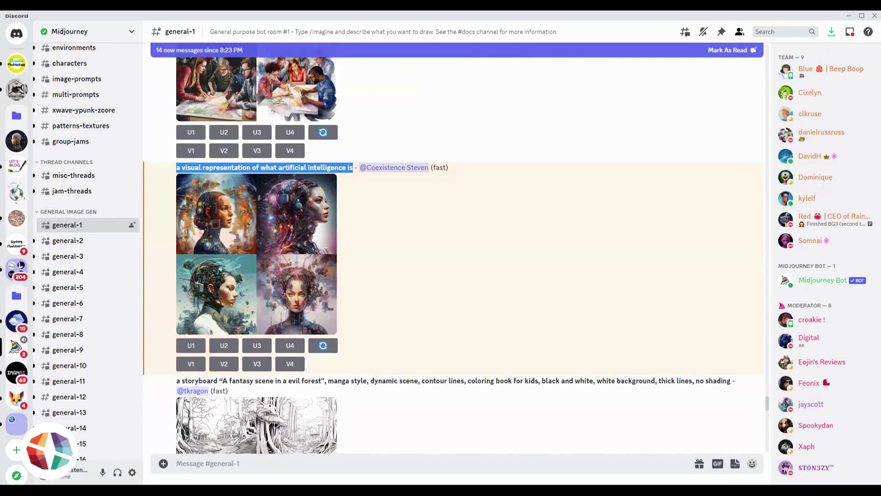
left_click(789, 30)
key("ctrl+v")
key("Return")
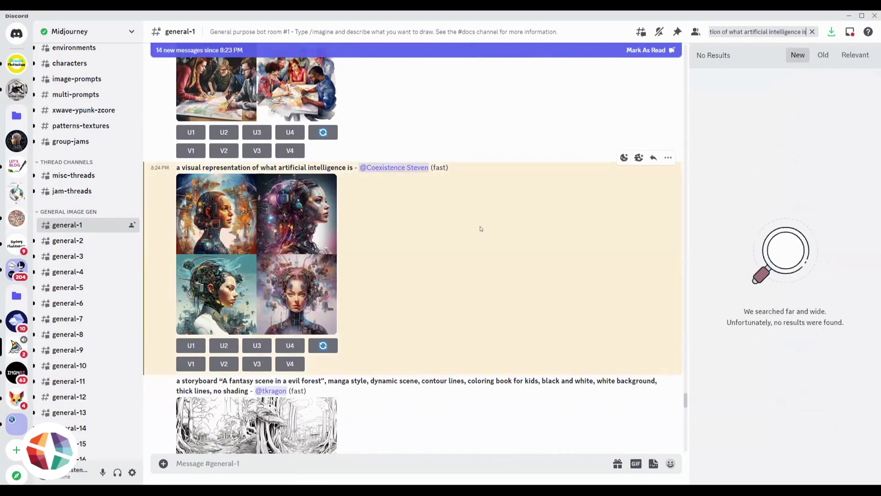
- Skim the newer general-1 generations, then open the general-17 channel and go to its latest messages
scroll(481, 229, "down", 7)
scroll(480, 229, "down", 13)
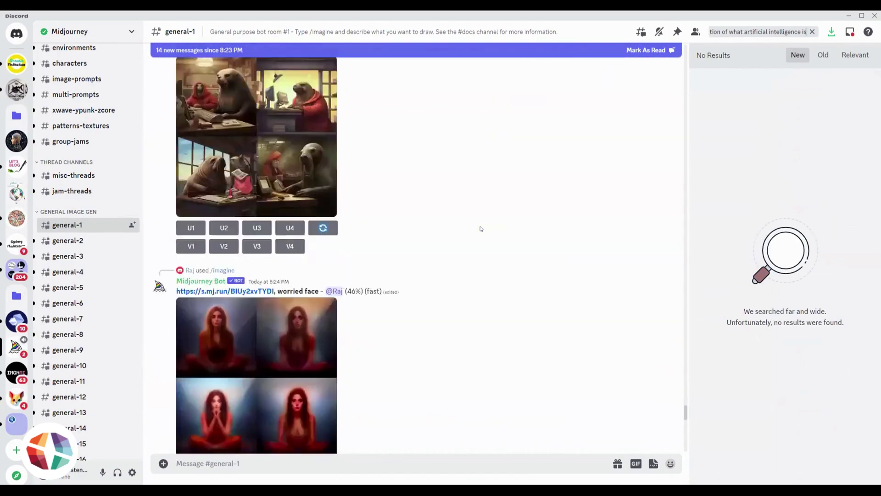
scroll(68, 275, "down", 4)
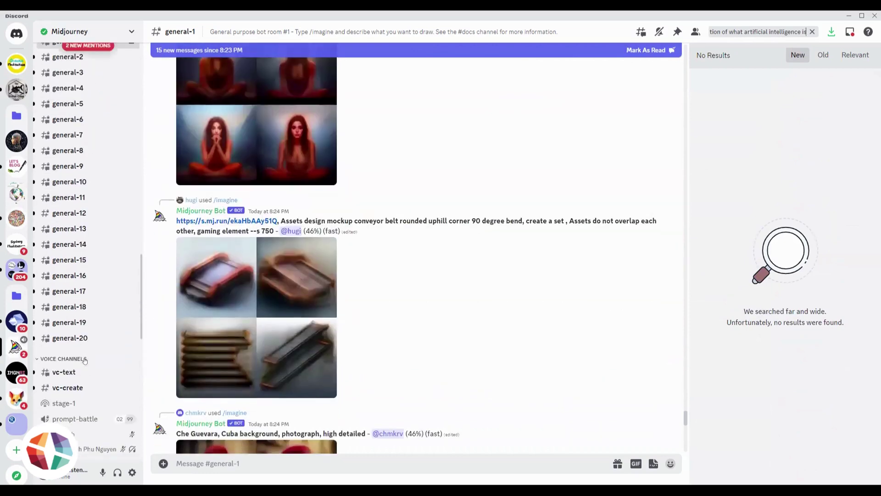
left_click(71, 292)
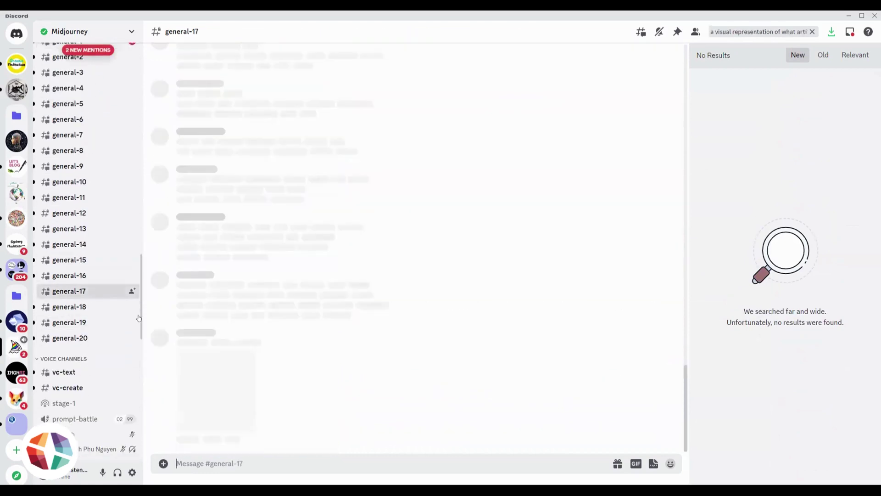
scroll(488, 379, "down", 7)
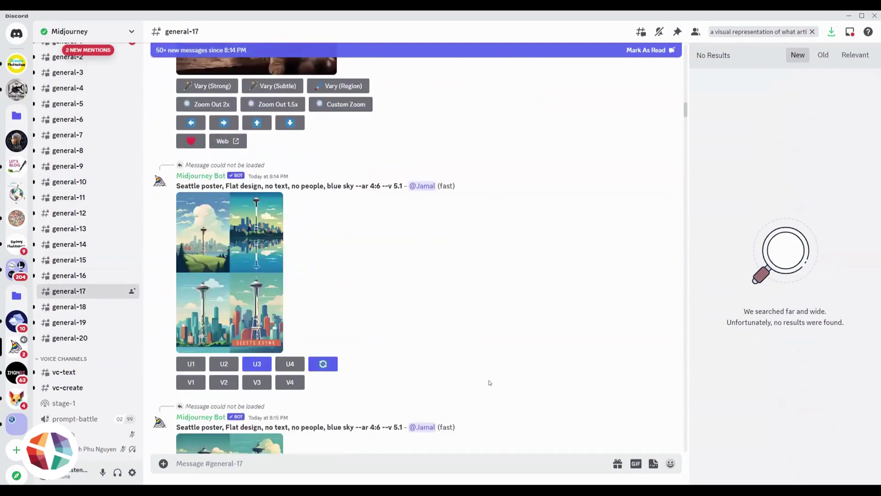
scroll(490, 383, "down", 9)
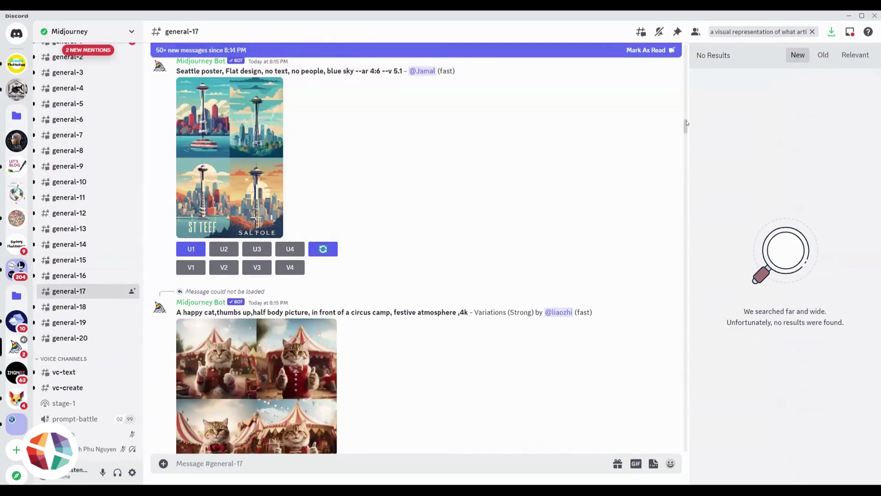
left_click_drag(685, 124, 680, 240)
scroll(679, 241, "down", 15)
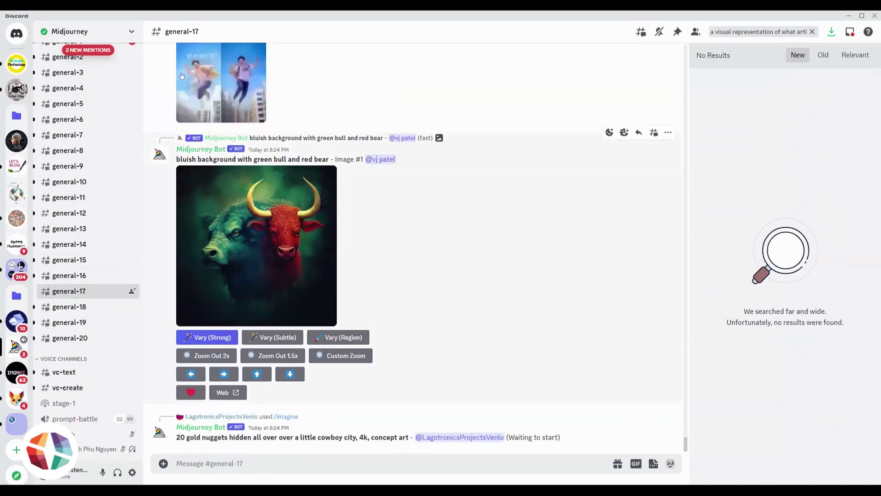
- Start an /imagine command in general-17, leaving its prompt empty
mouse_move(99, 88)
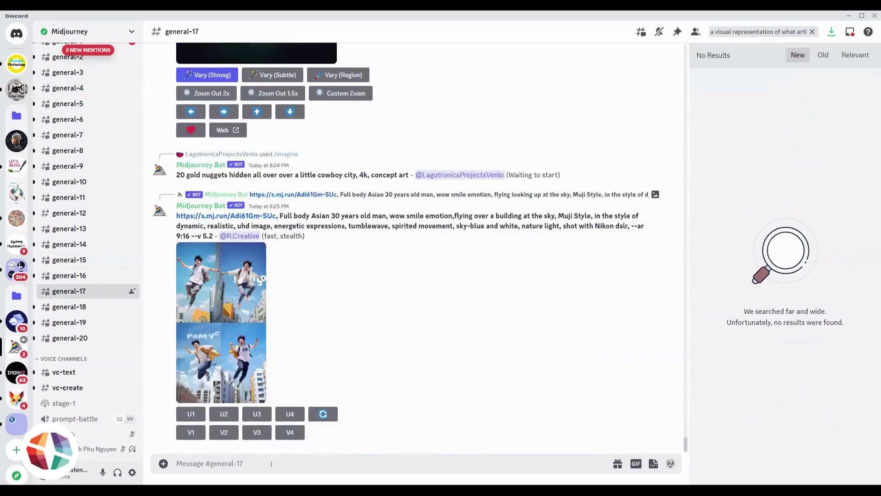
type("/imagine")
key("Tab")
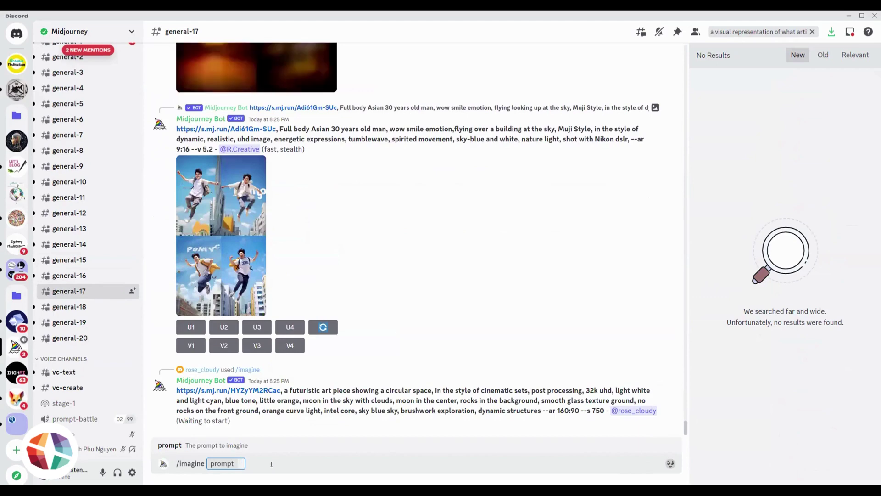
- Open the direct message conversation with the Midjourney Bot and go back to the upscaled Image #2
left_click(14, 33)
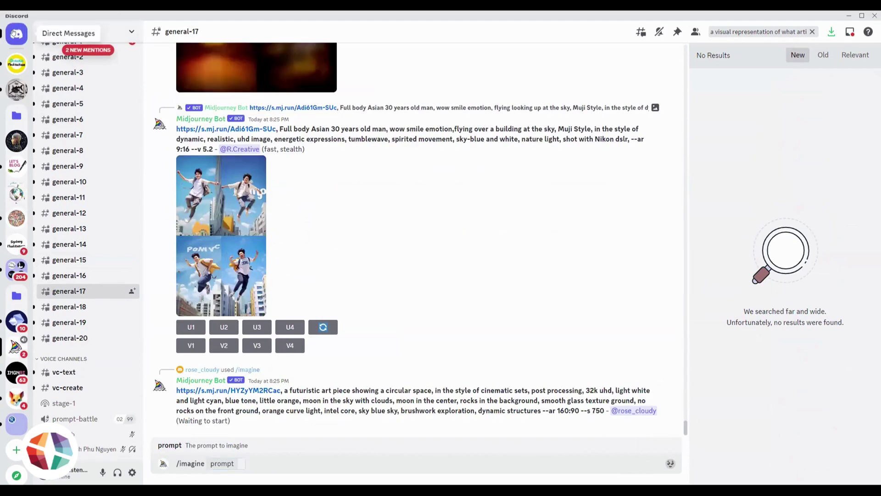
left_click(15, 33)
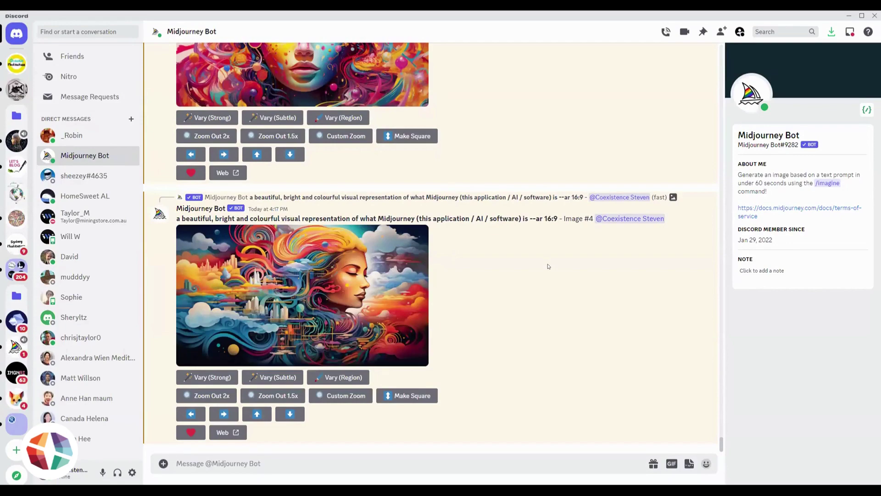
scroll(548, 266, "up", 3)
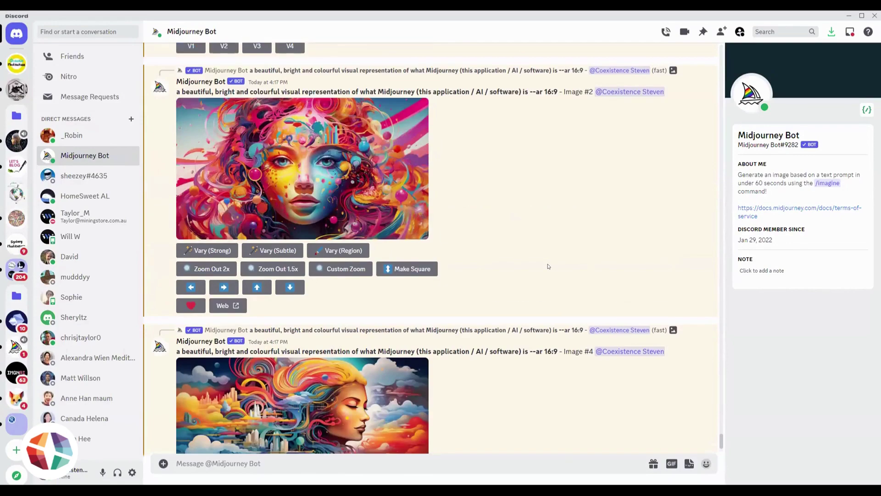
scroll(547, 266, "up", 2)
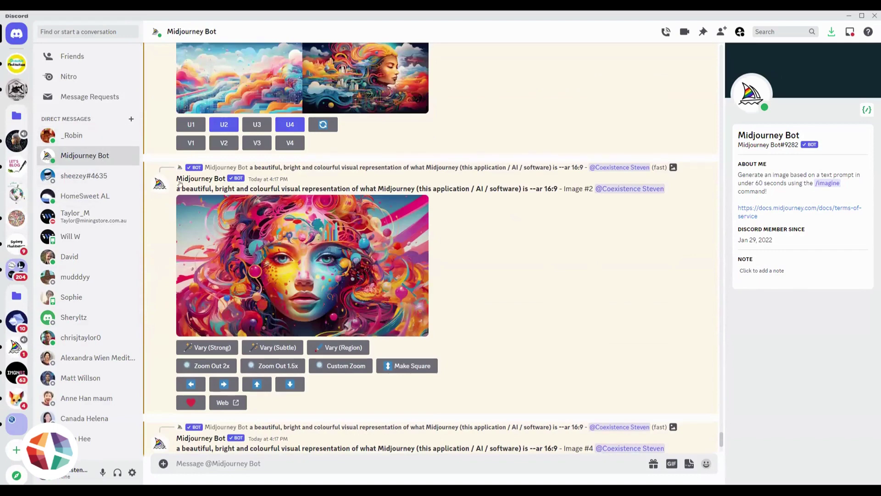
- Highlight the "a beautiful, bright and colourful visual representation of what Midjourney" prompt and its --ar 16:9 parameter in the bot's messages
left_click_drag(177, 188, 418, 188)
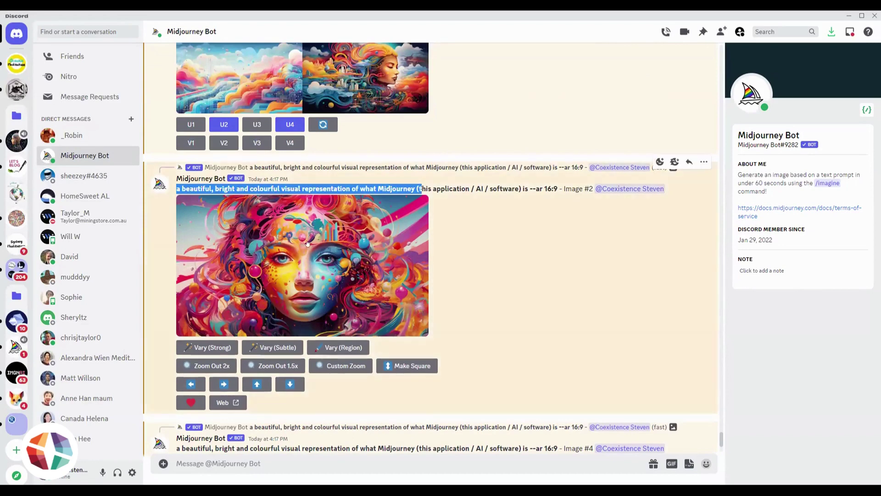
scroll(275, 259, "up", 5)
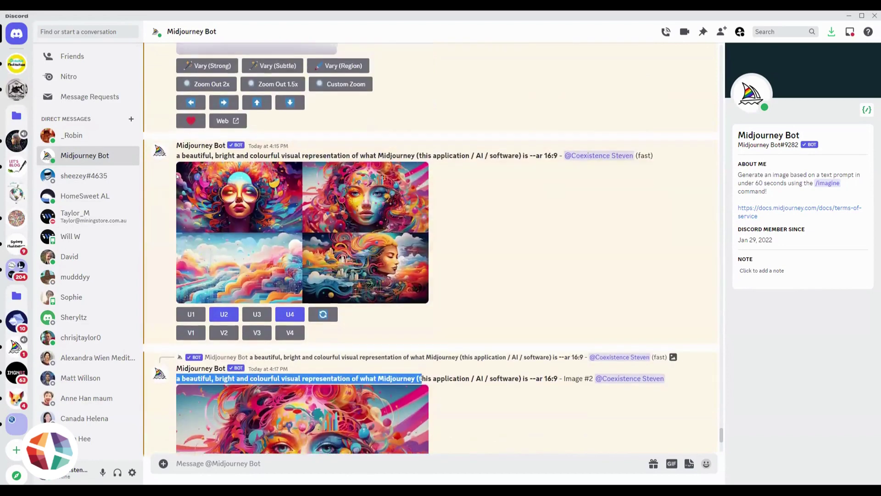
left_click_drag(185, 194, 522, 193)
double_click(540, 195)
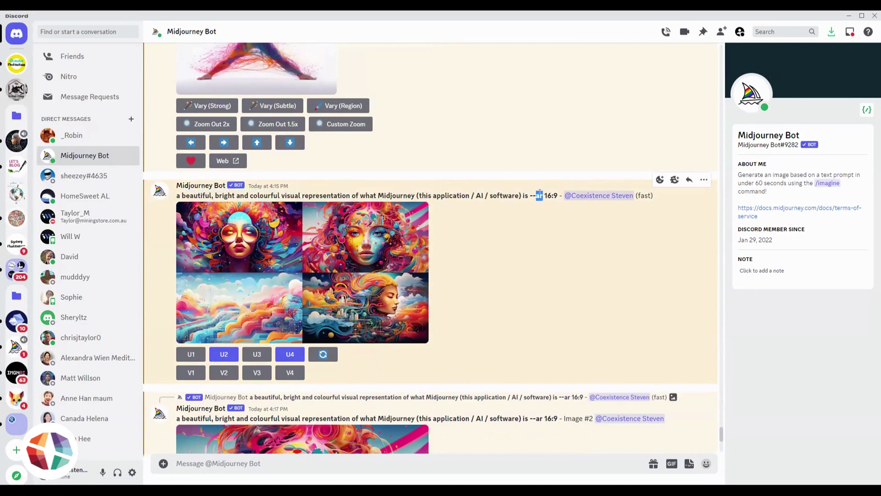
left_click_drag(555, 193, 539, 194)
left_click(528, 264)
- Request variations of the fourth image in the colourful 16:9 grid
scroll(207, 330, "down", 1)
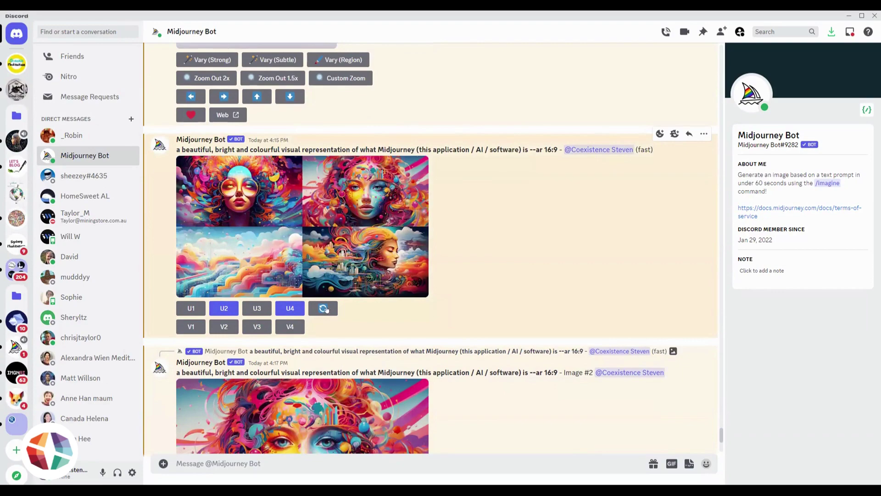
left_click(291, 326)
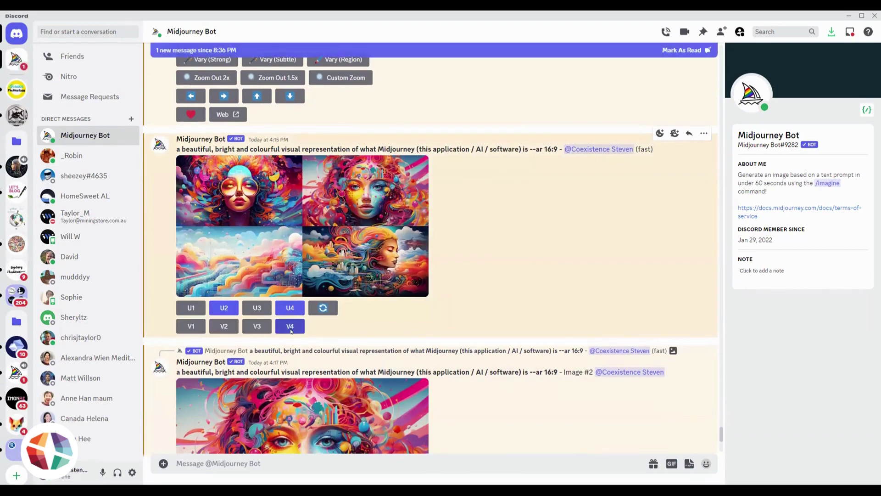
scroll(296, 331, "down", 8)
- Request strong variations of the upscaled Image #2 showing the front-facing colourful face
scroll(317, 321, "up", 2)
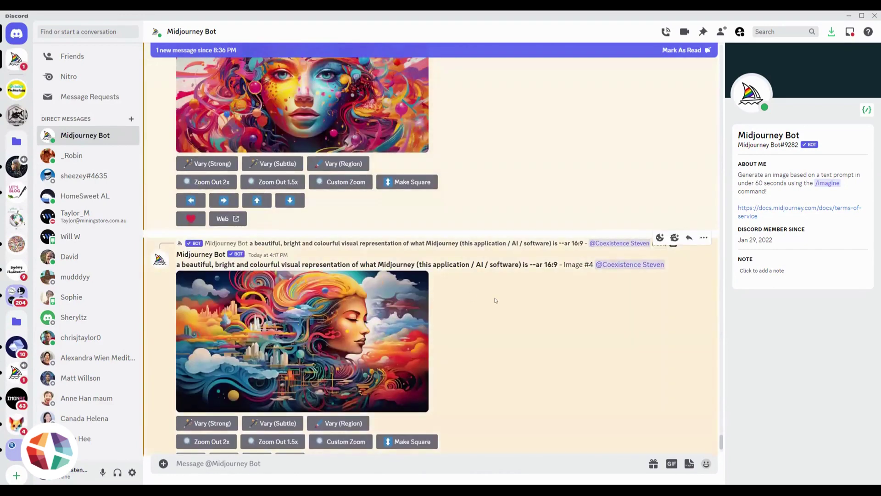
scroll(495, 300, "up", 1)
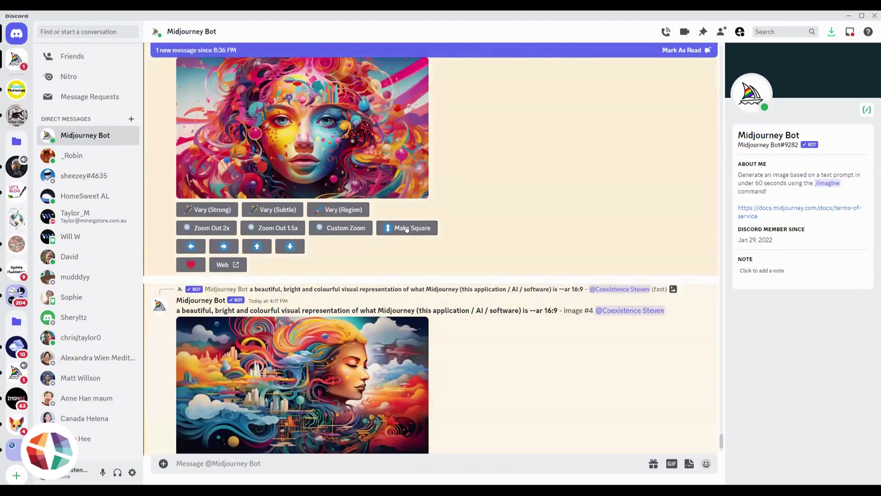
scroll(322, 239, "up", 1)
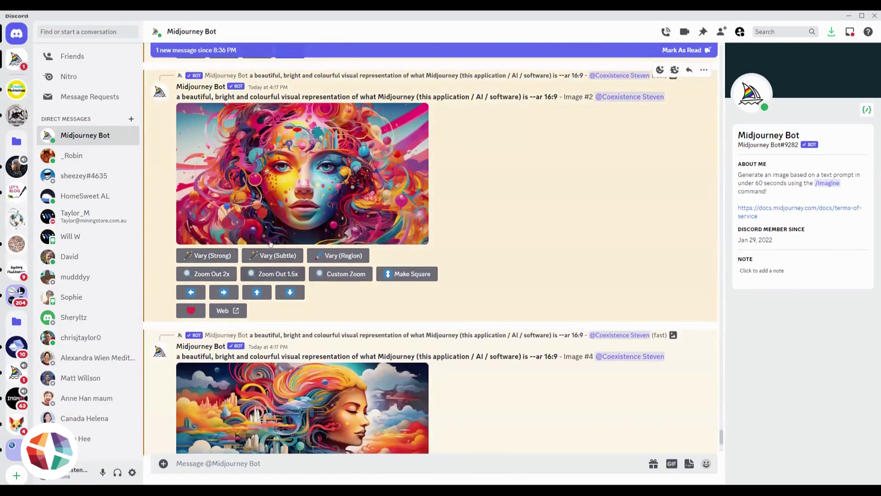
left_click(211, 255)
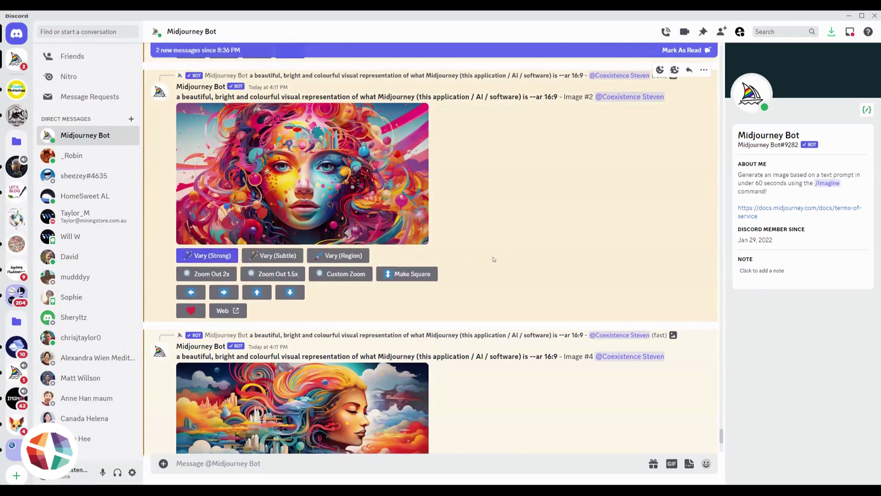
- Submit a Vary (Region) edit of the upscaled Image #2 with a small rectangle over the nose selected
left_click(340, 257)
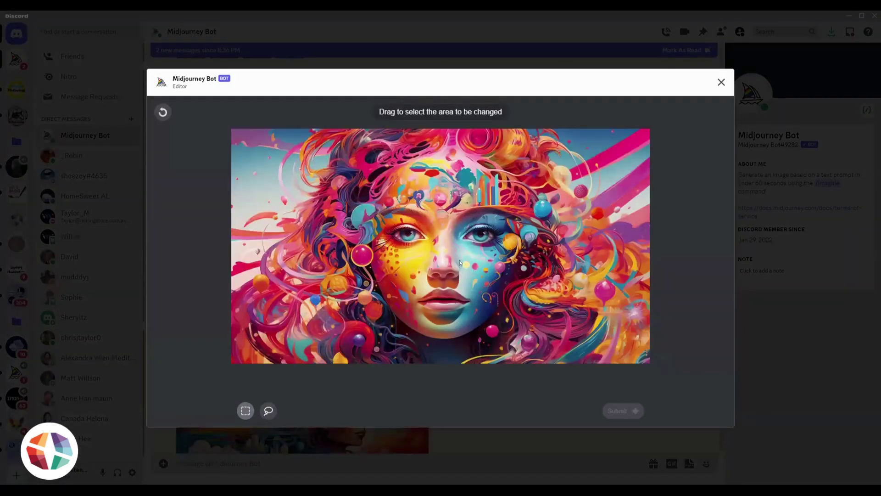
left_click_drag(459, 258, 426, 287)
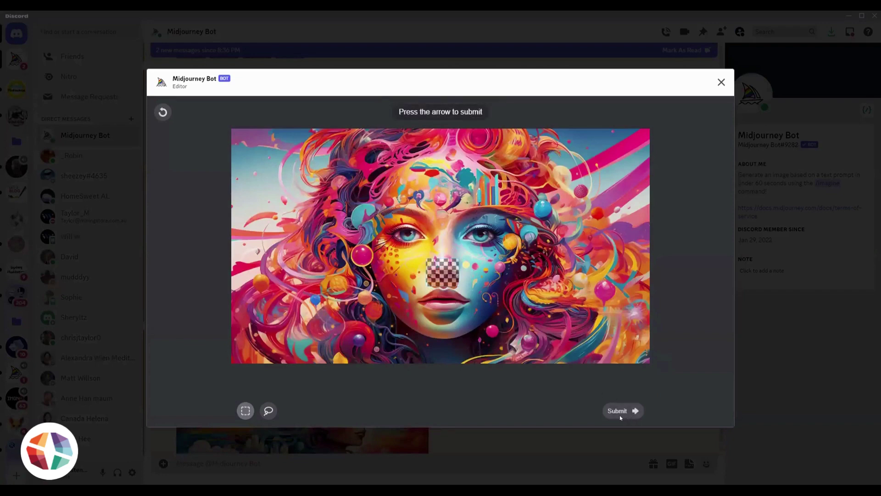
left_click(616, 404)
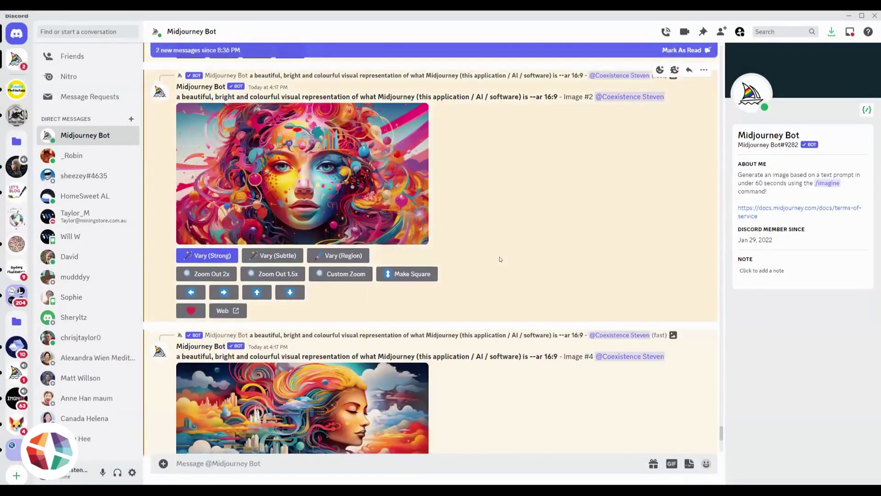
- Review the newly generated variation grids in the Midjourney Bot conversation and compare them with the original Image #2
scroll(500, 259, "down", 3)
scroll(501, 259, "down", 4)
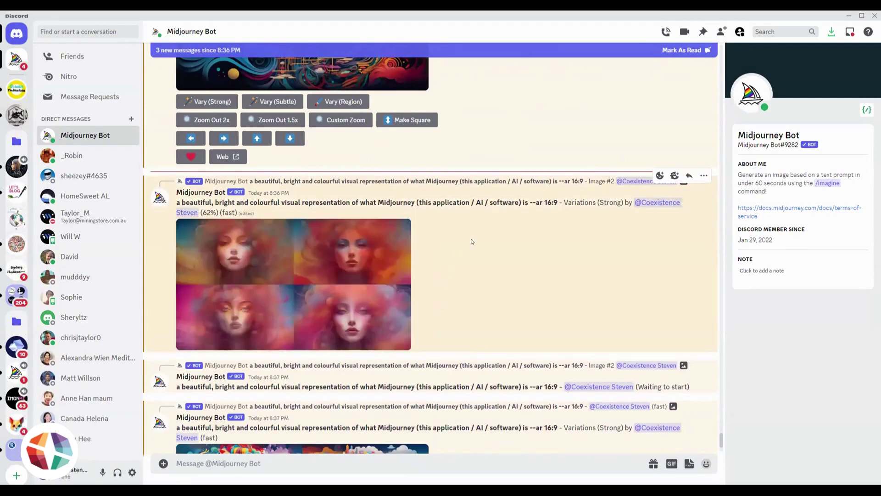
scroll(344, 294, "up", 2)
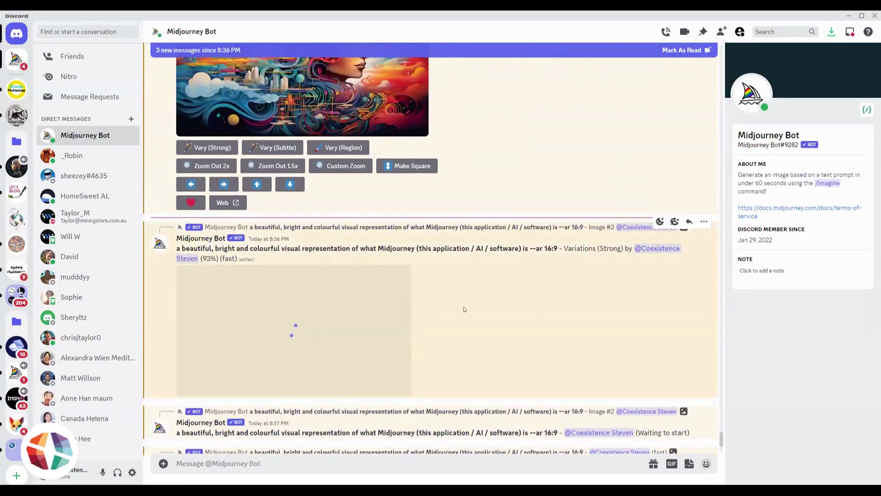
scroll(464, 309, "up", 10)
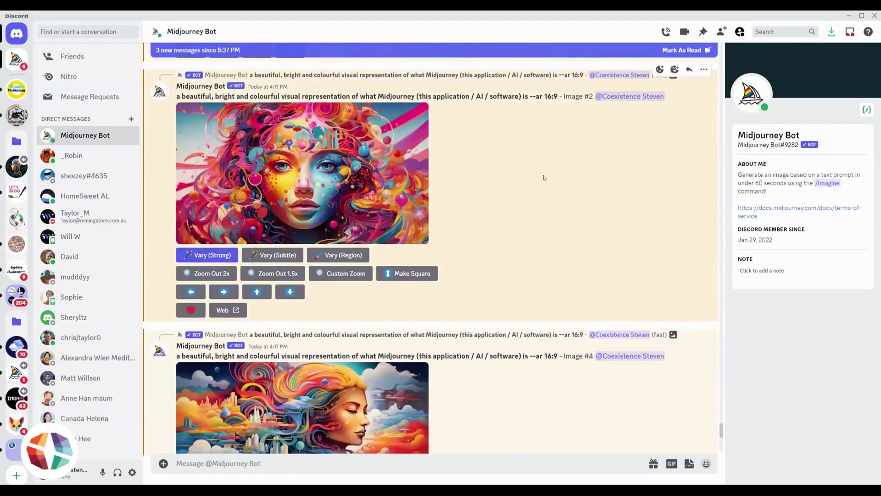
scroll(545, 177, "down", 10)
scroll(423, 280, "down", 4)
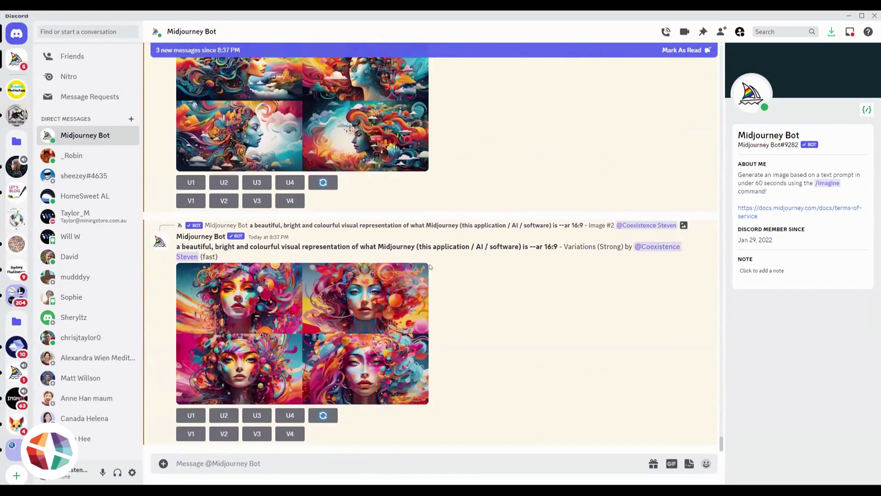
- Examine enlarged views of the strong and region variation grids of Image #2 and the strong variation grid of the profile face
left_click(332, 311)
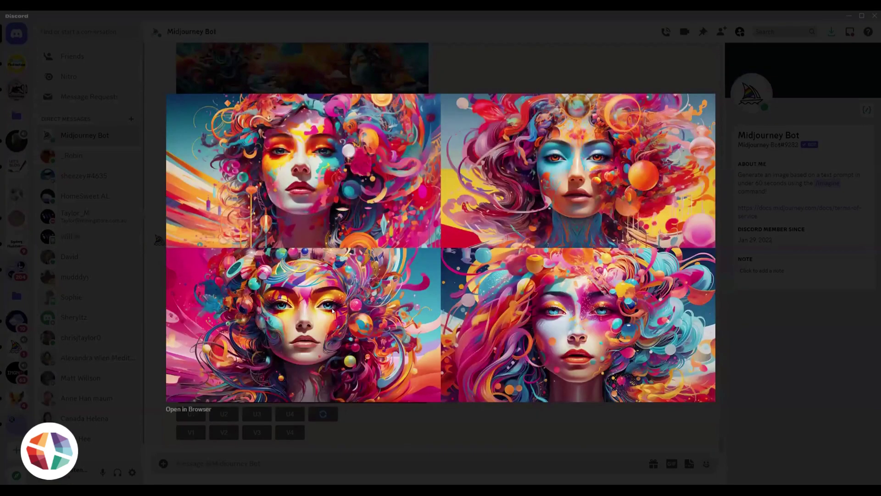
left_click(524, 425)
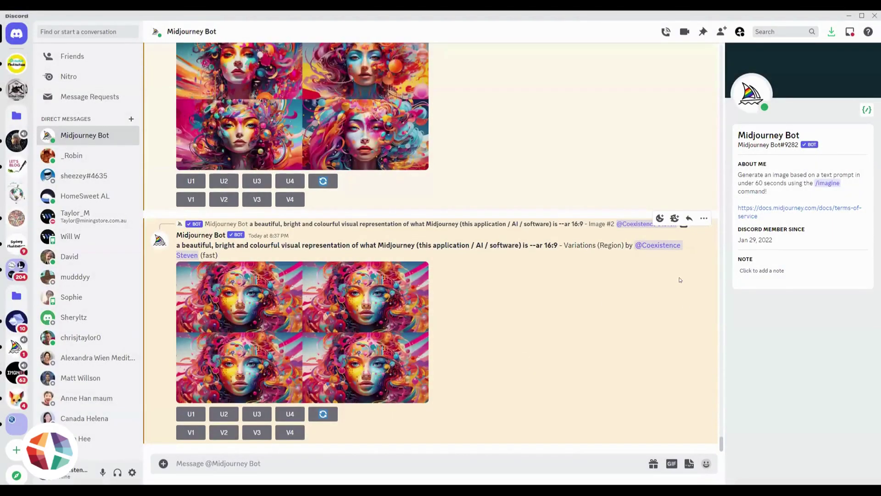
left_click(352, 330)
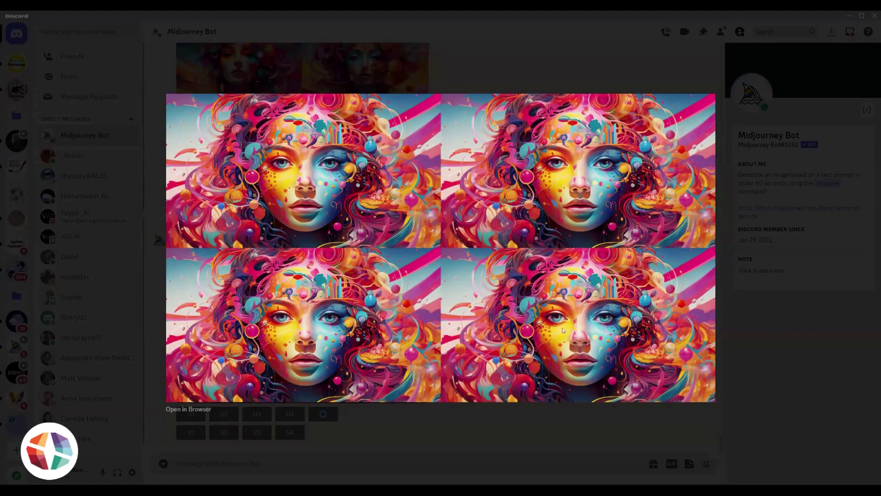
left_click(430, 417)
scroll(509, 372, "up", 3)
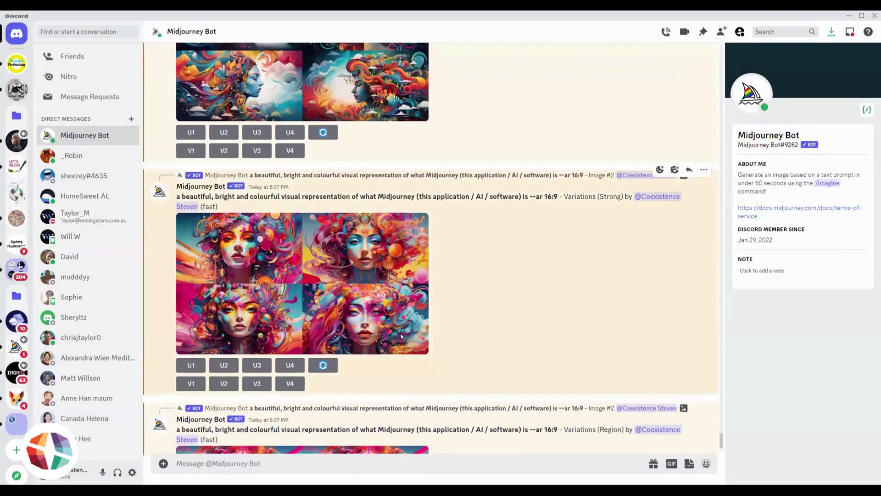
scroll(341, 183, "up", 4)
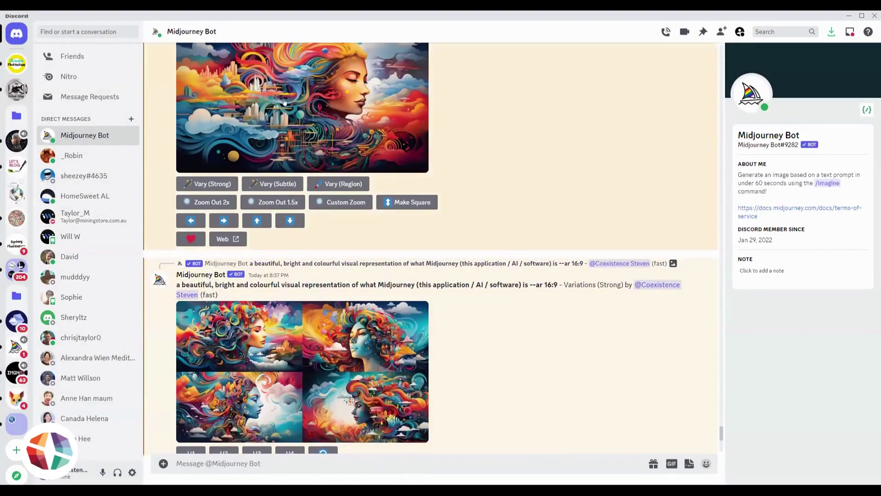
left_click(383, 358)
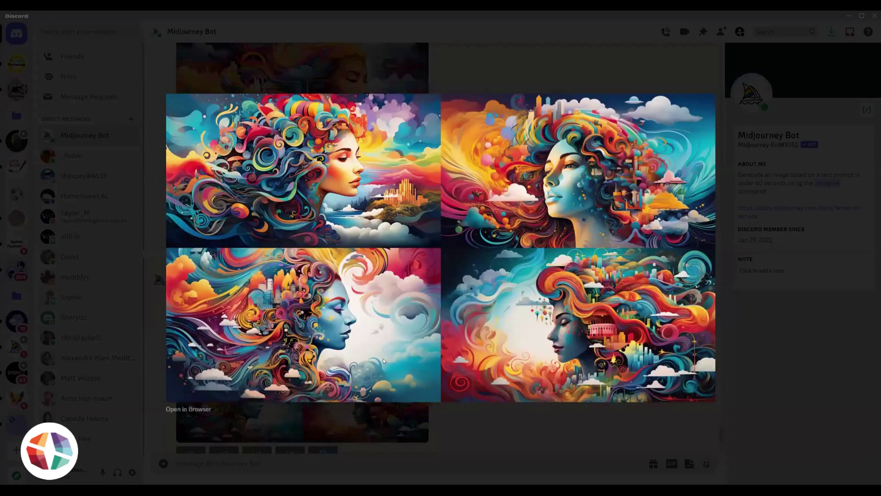
left_click(555, 417)
- Review the earlier yoga pose and nature's flow prompts in the Midjourney Bot conversation together with their generated images
scroll(554, 414, "down", 15)
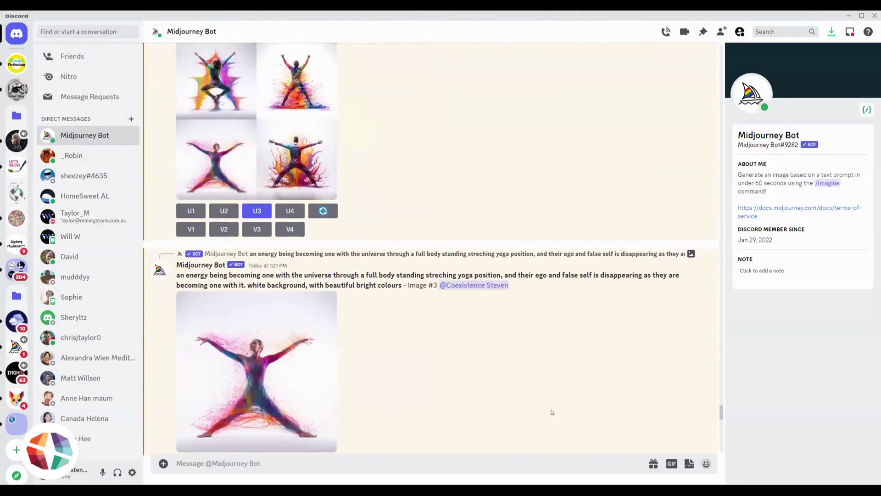
scroll(551, 412, "up", 8)
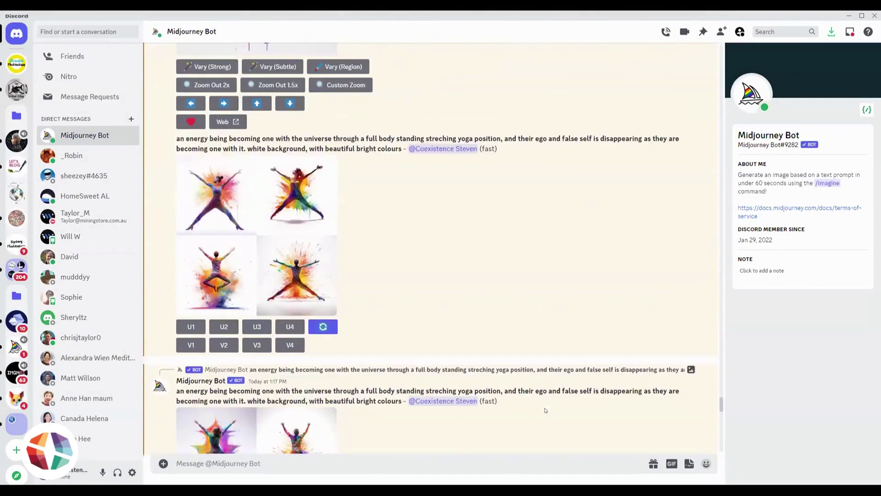
scroll(545, 410, "up", 5)
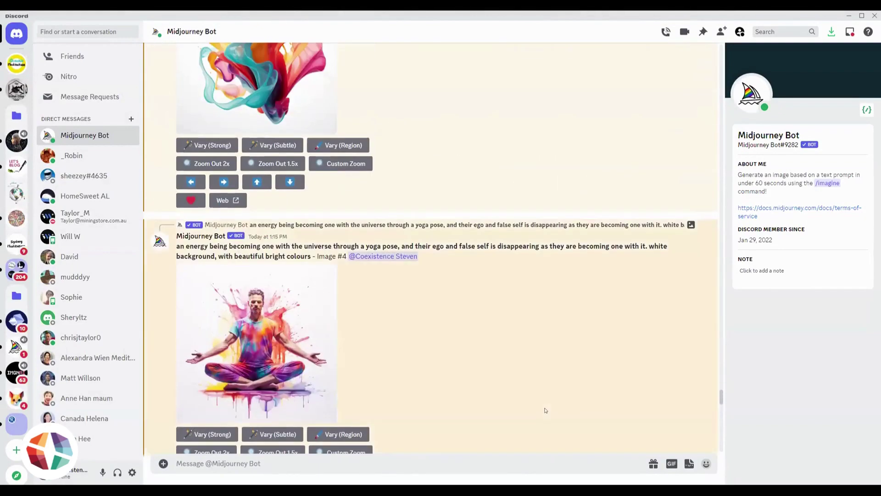
scroll(413, 322, "up", 3)
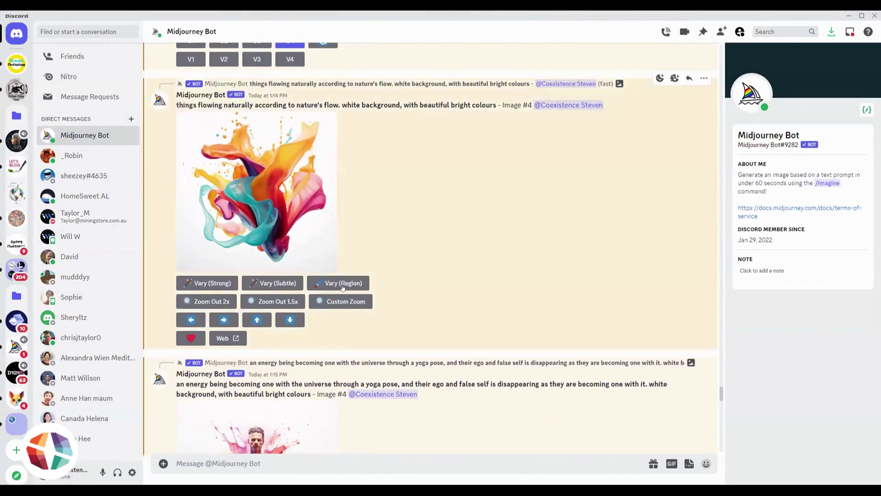
scroll(379, 296, "down", 3)
scroll(379, 296, "up", 5)
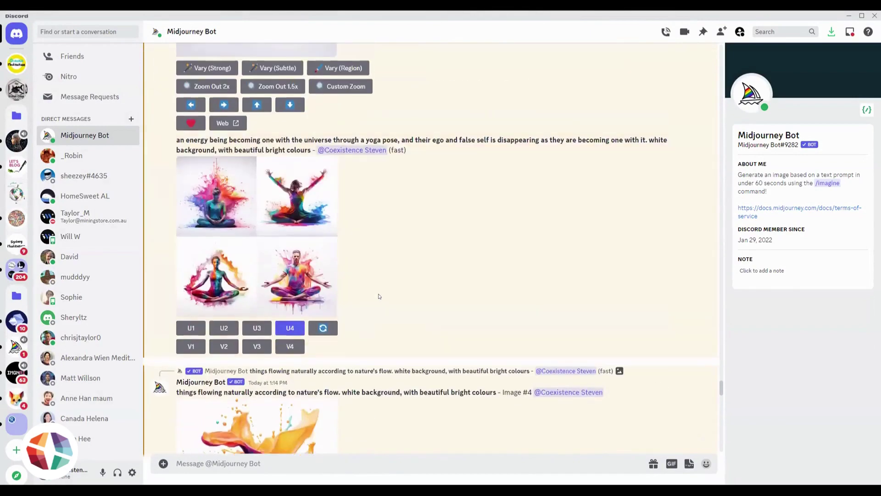
scroll(376, 303, "down", 2)
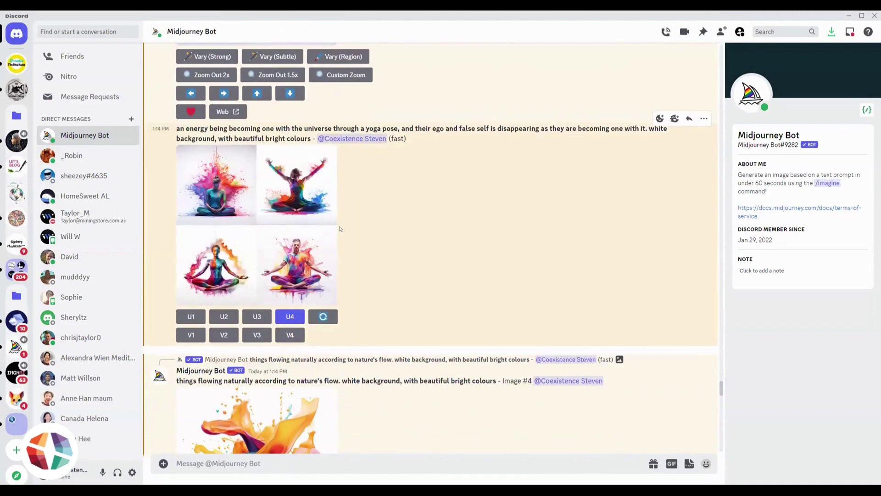
scroll(340, 228, "down", 5)
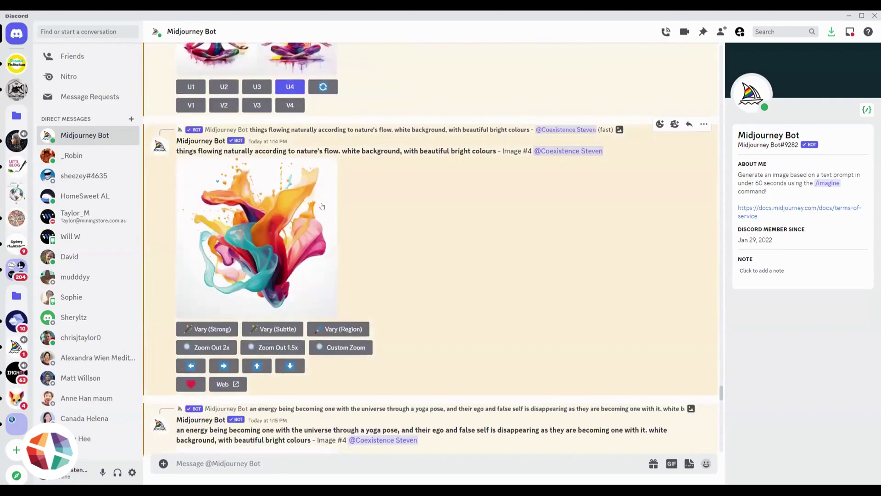
scroll(322, 206, "down", 7)
scroll(341, 301, "down", 3)
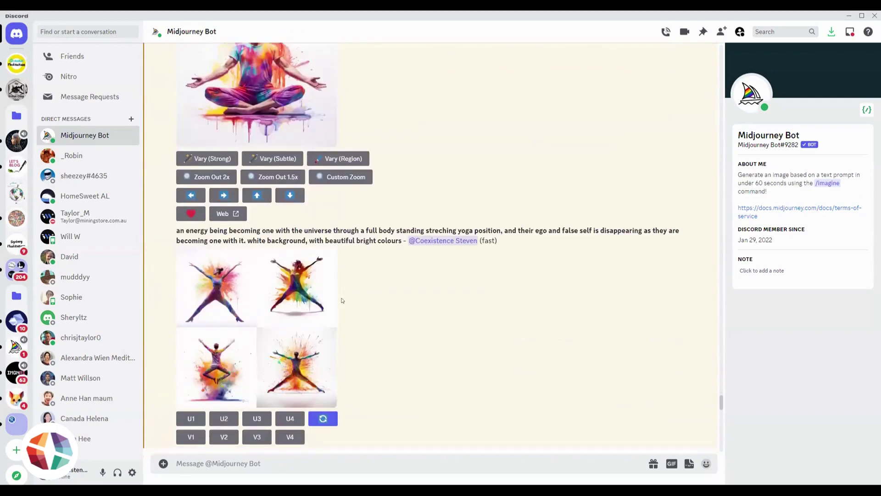
scroll(151, 214, "down", 2)
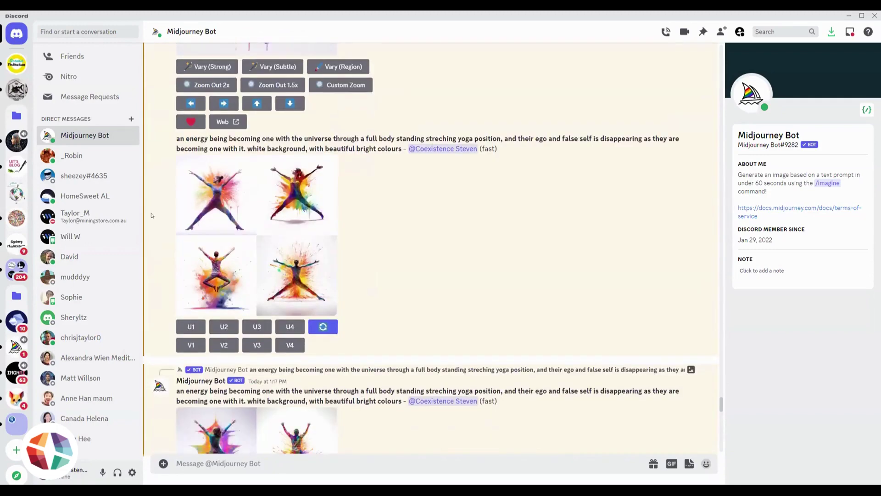
scroll(350, 284, "down", 3)
scroll(381, 282, "down", 1)
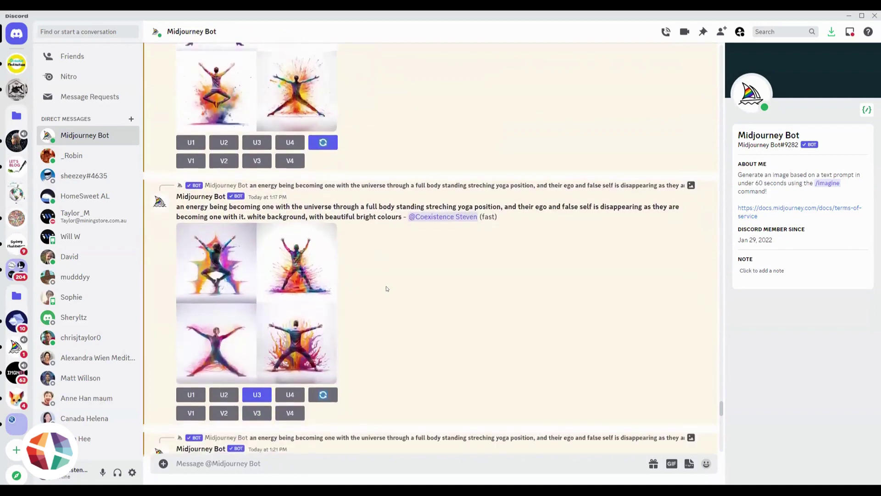
scroll(387, 288, "down", 5)
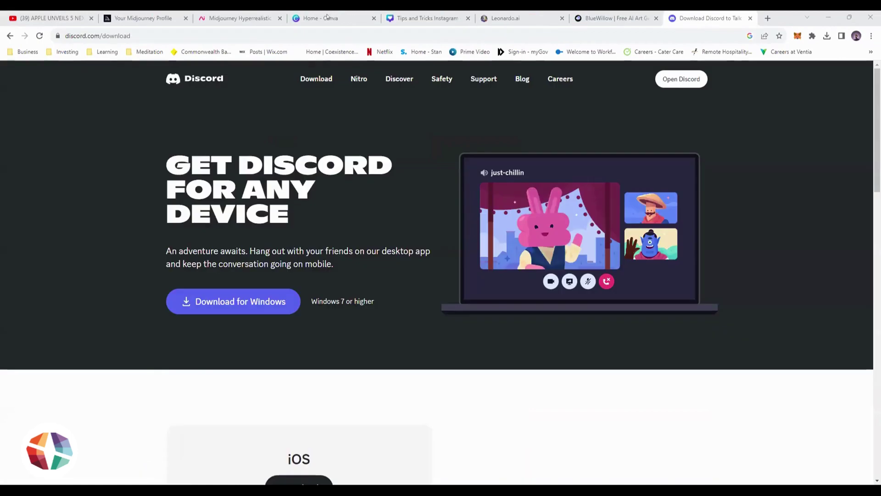
- Switch to Canva in the browser and open its Text to Image app in the existing Tips and Tricks Instagram design
left_click(327, 17)
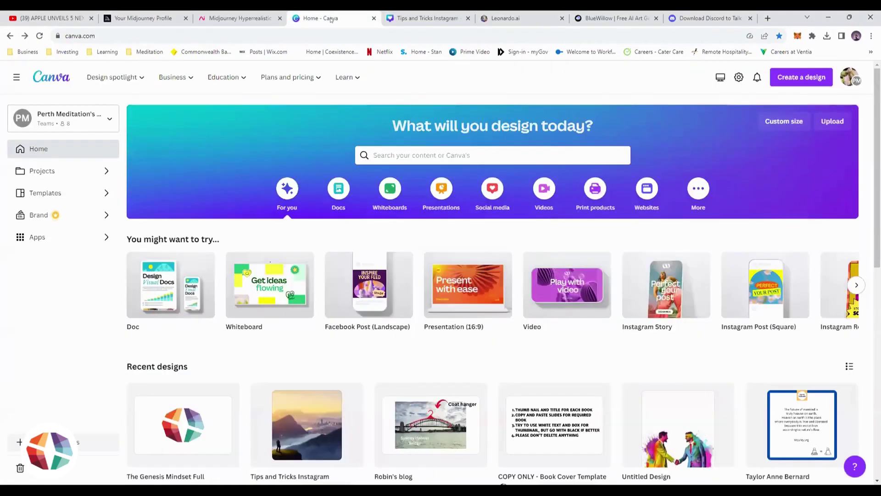
scroll(41, 242, "down", 1)
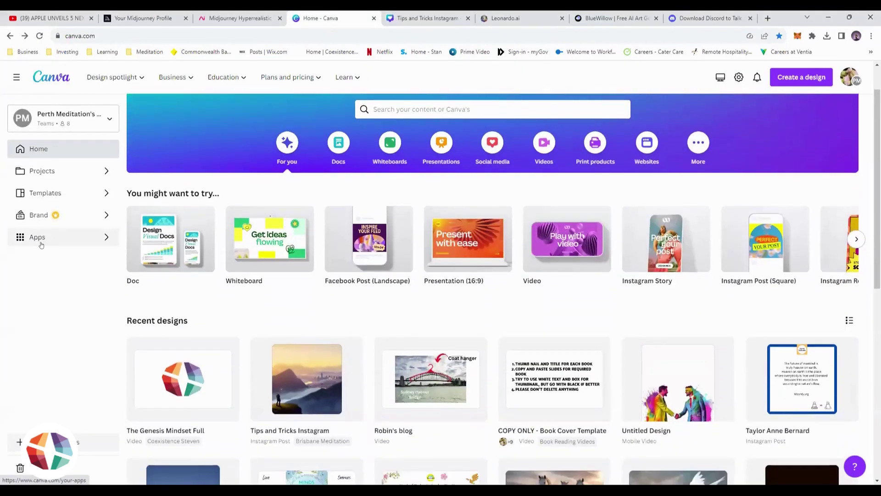
left_click(41, 242)
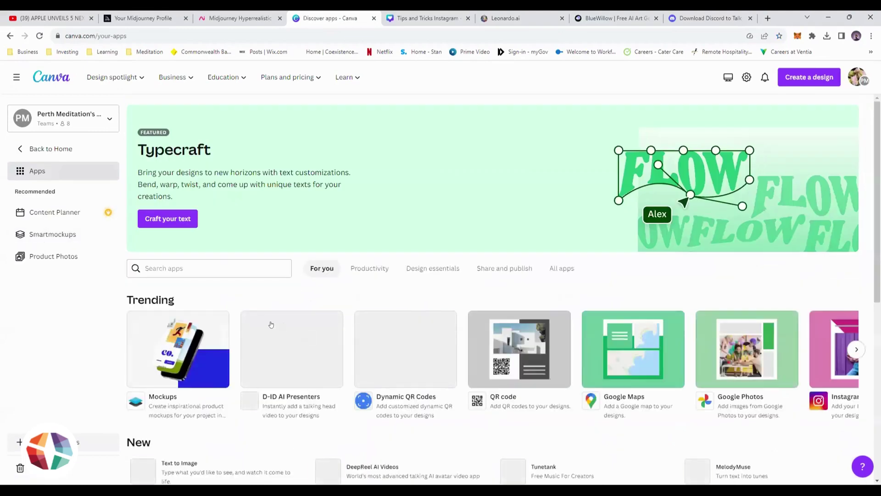
scroll(220, 366, "down", 2)
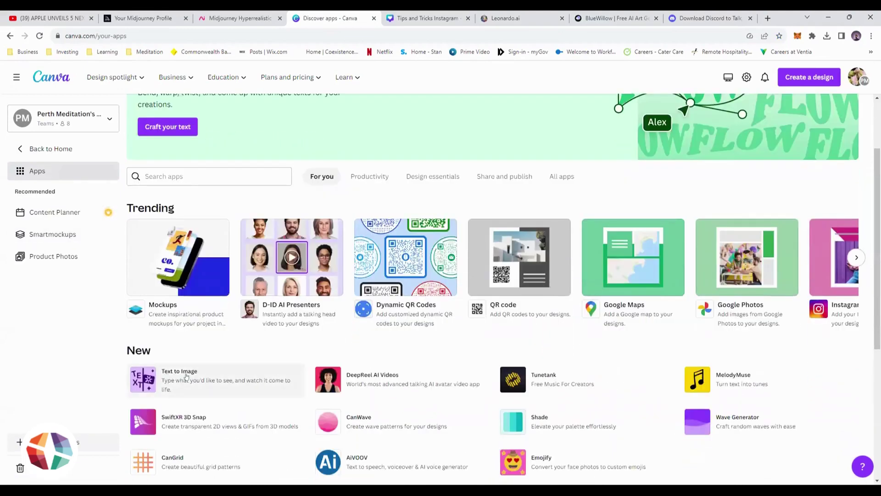
left_click(181, 378)
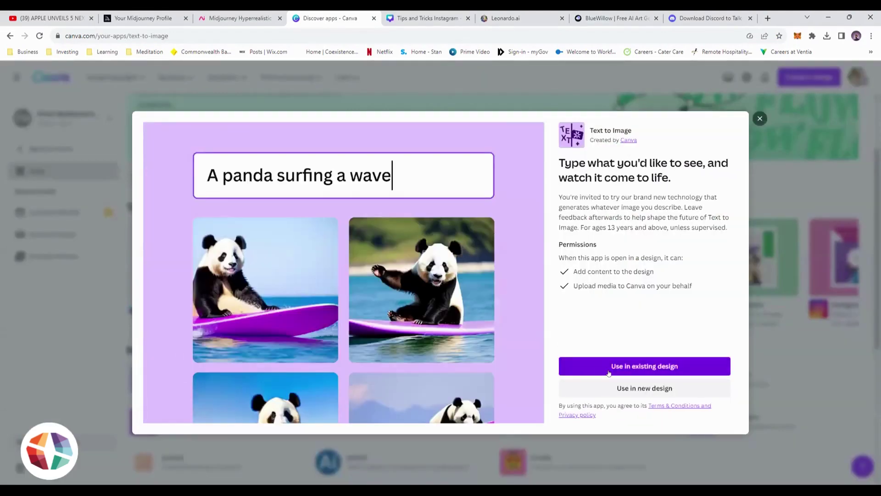
left_click(627, 369)
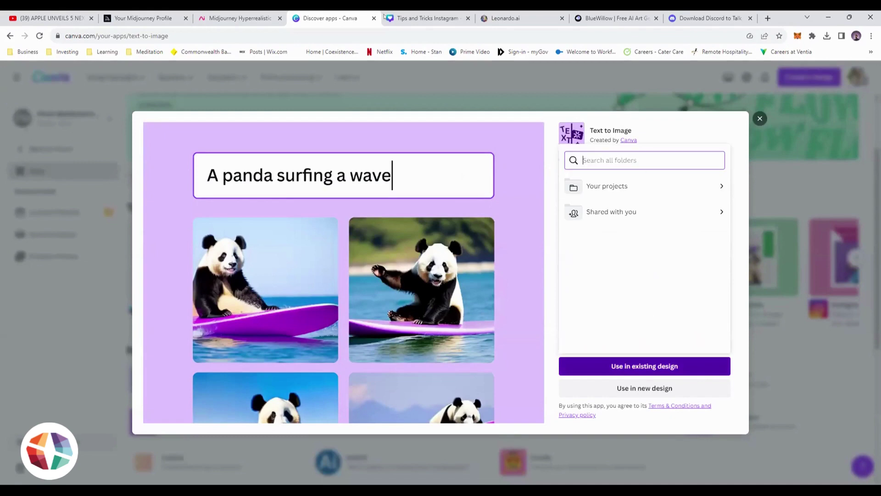
left_click(384, 17)
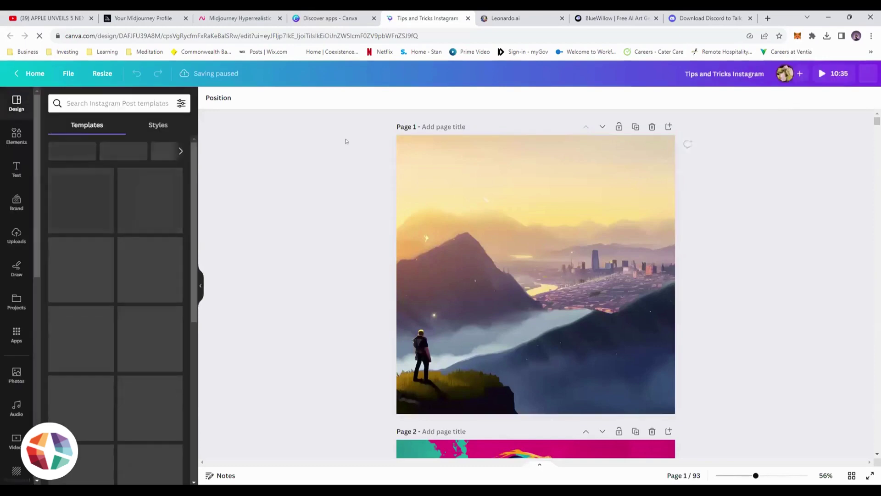
- Delete the "3 Fundamental Techniques in Handling People" heading and the "mathemitician leonardo fibonacci" text from page 2
scroll(398, 183, "down", 2)
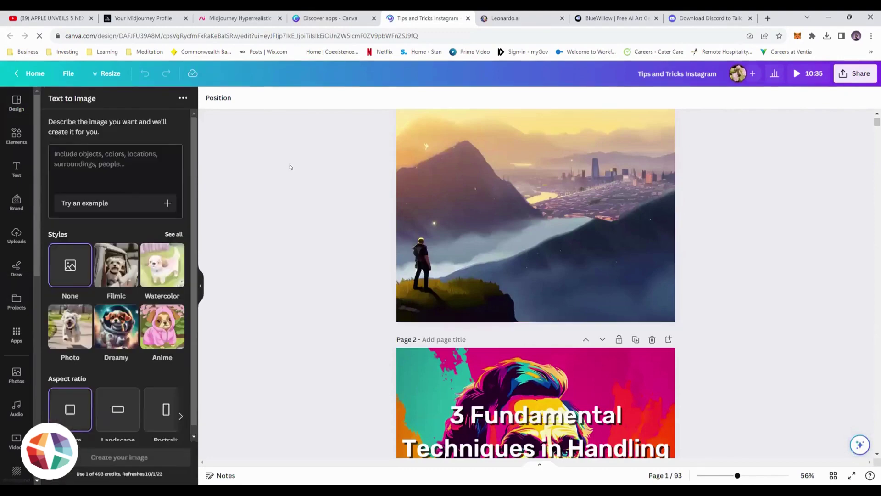
scroll(290, 166, "down", 4)
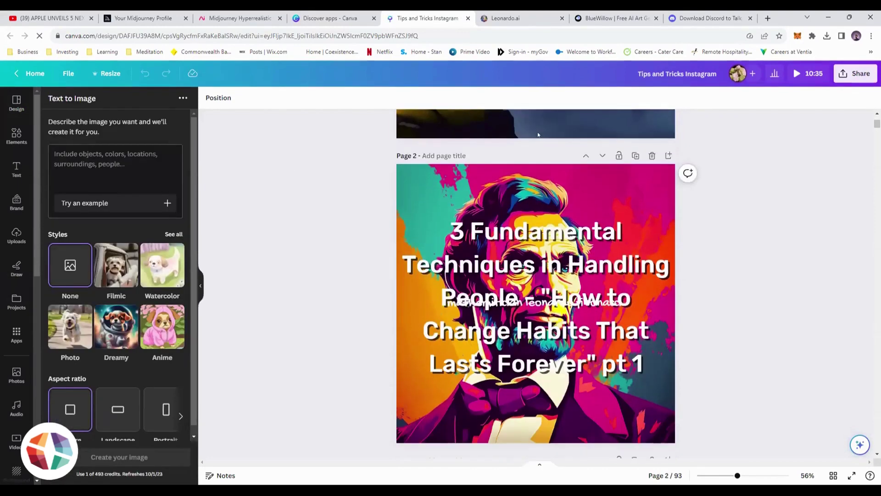
left_click(537, 234)
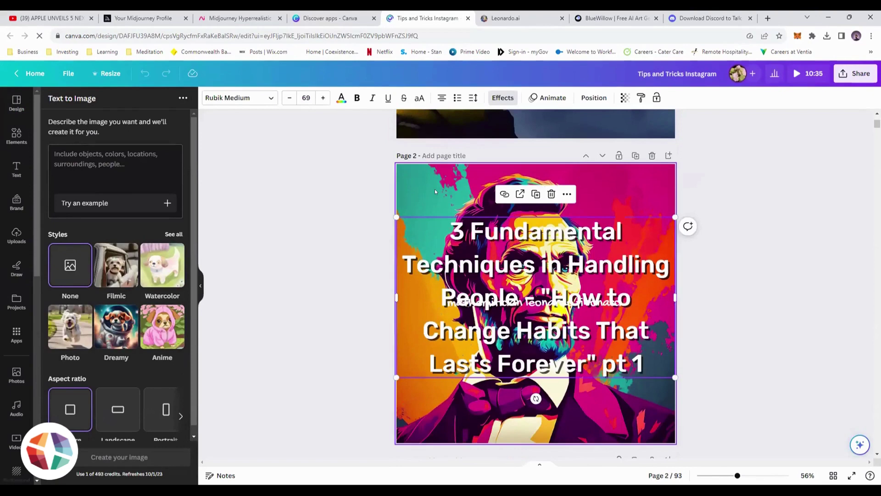
left_click(548, 277)
left_click(541, 266)
key("Delete")
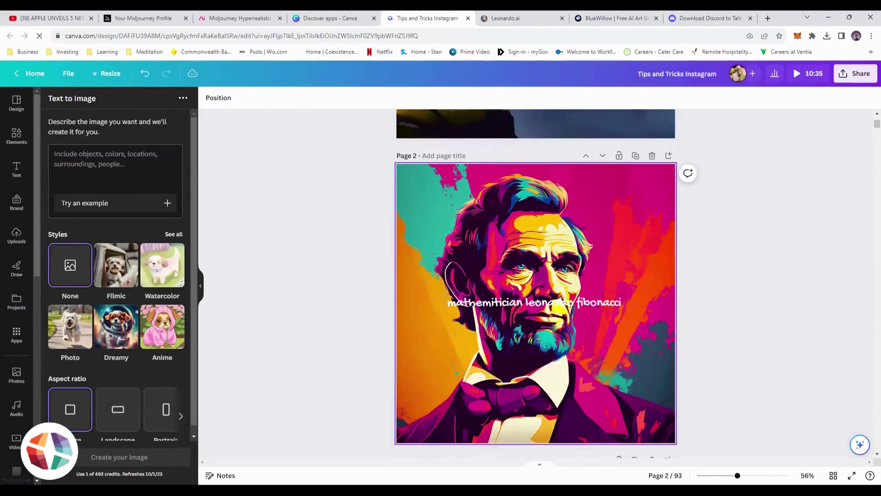
left_click(531, 303)
key("Delete")
- Examine the artwork on pages 1 to 12 of the design, comparing the AI-generated image styles
scroll(419, 251, "up", 6)
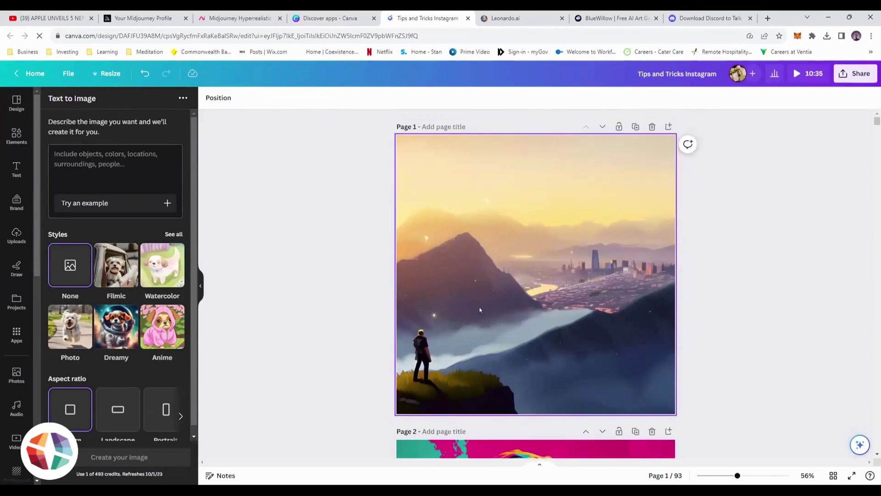
left_click(487, 301)
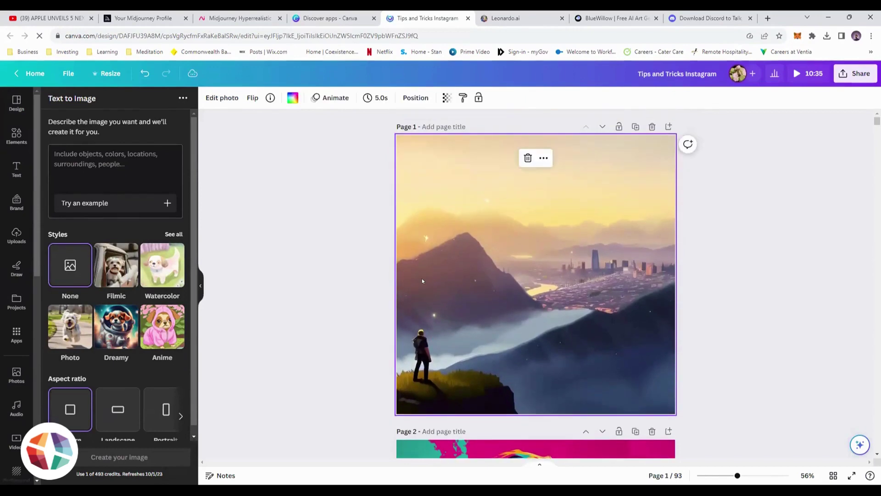
scroll(427, 279, "down", 10)
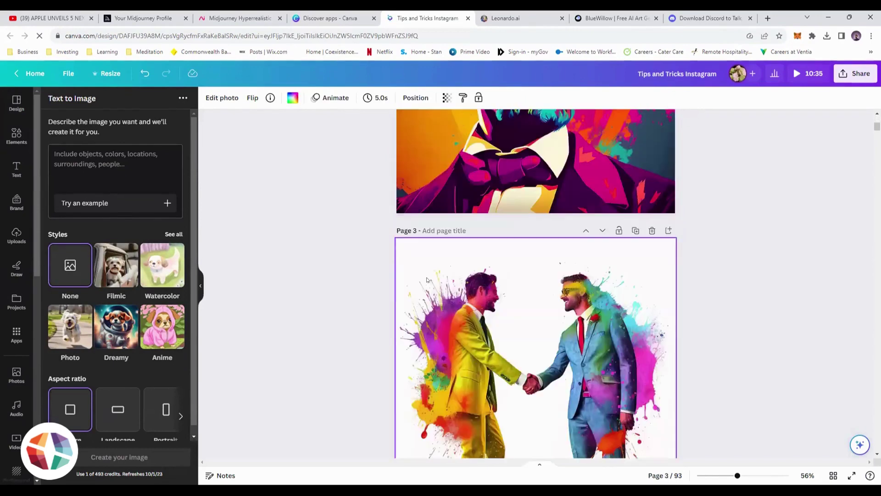
scroll(427, 280, "down", 10)
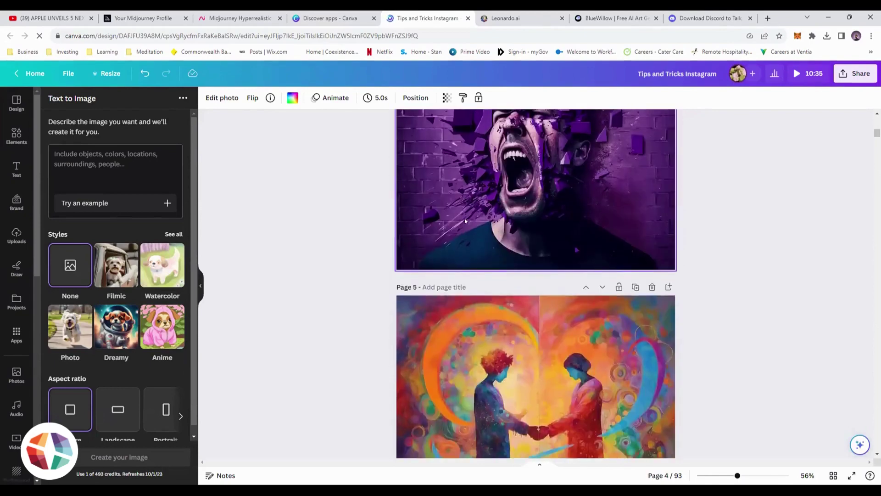
scroll(436, 212, "down", 15)
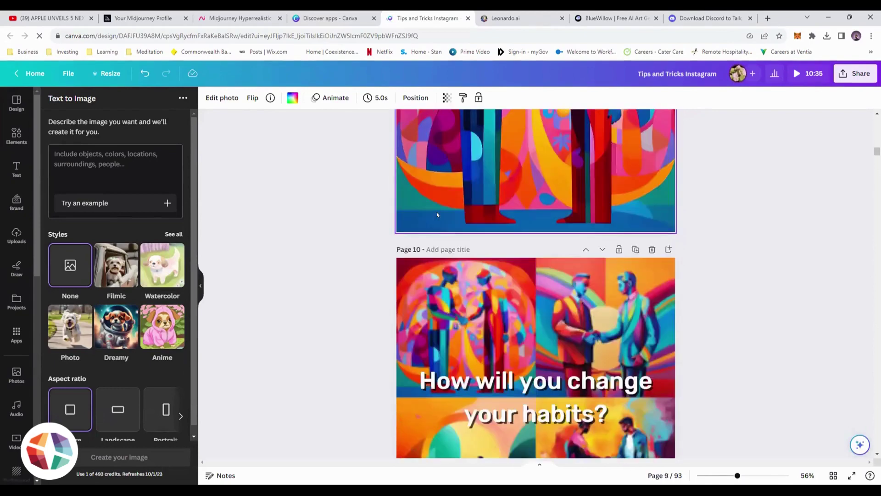
scroll(436, 214, "down", 8)
scroll(445, 218, "up", 6)
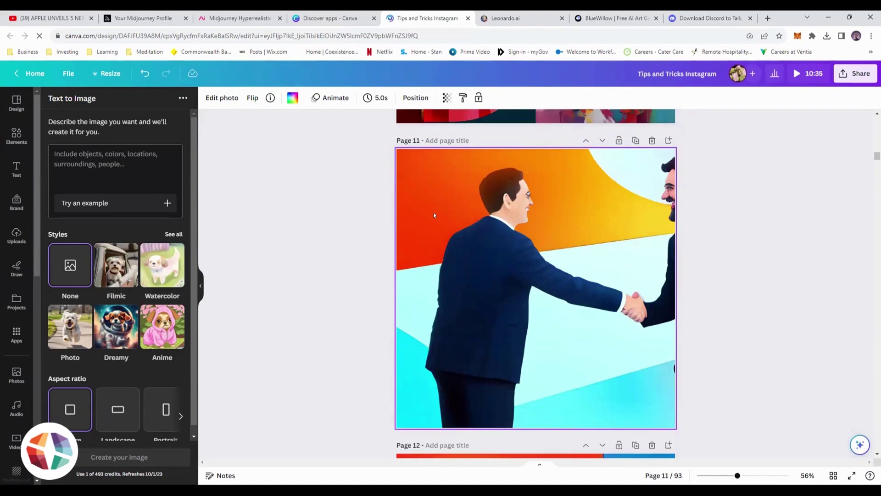
scroll(458, 213, "down", 5)
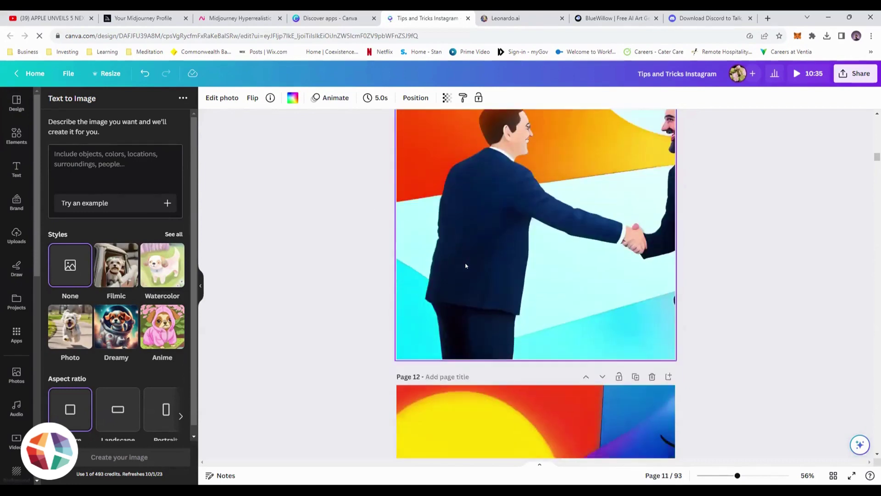
- Examine the handshake artwork and the Brisbane meditation designs on pages 13 to 20 of the Instagram design
scroll(452, 255, "down", 5)
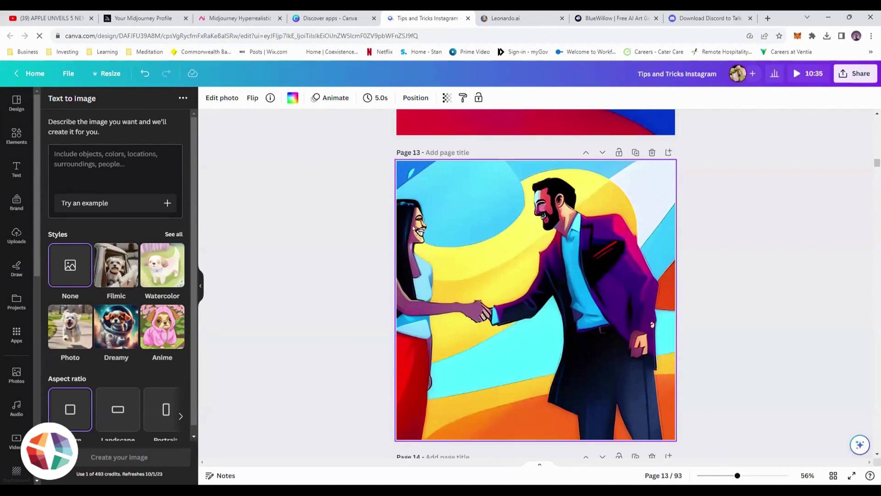
scroll(515, 278, "down", 2)
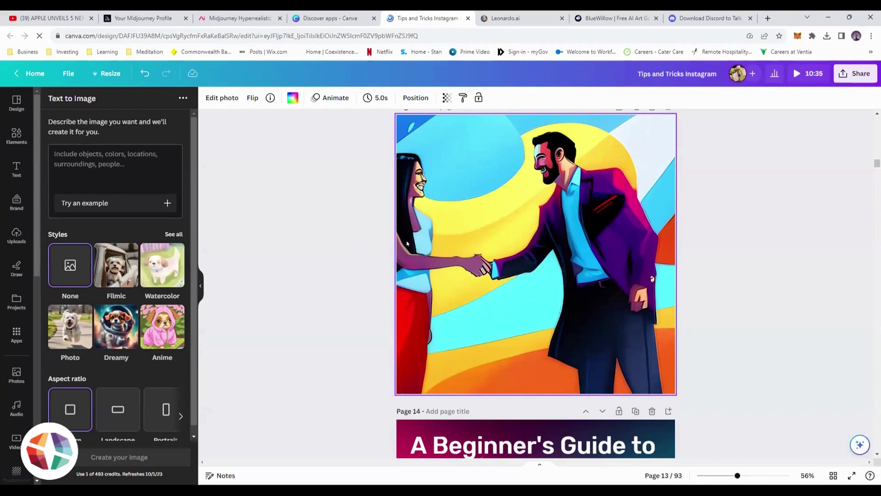
scroll(407, 243, "down", 15)
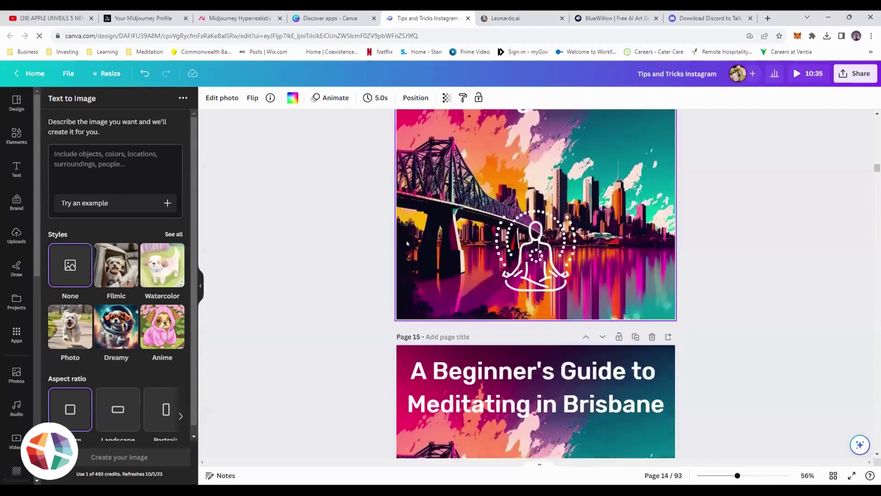
scroll(474, 182, "down", 20)
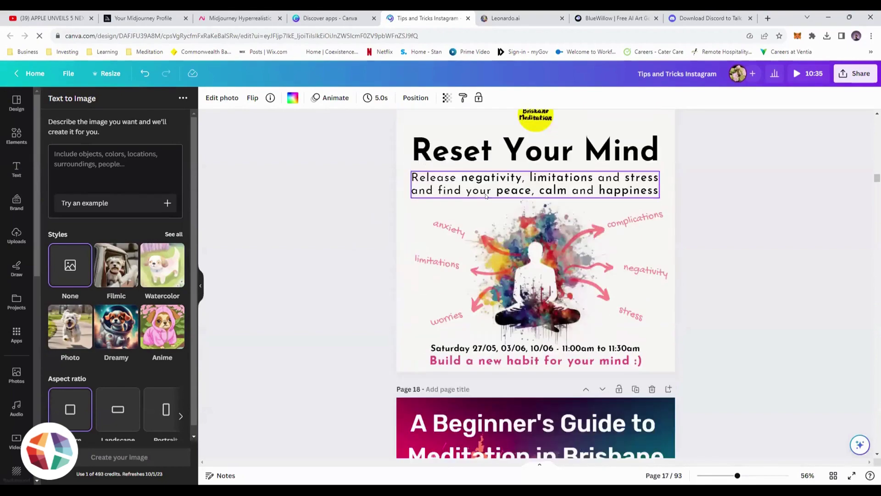
scroll(486, 197, "down", 12)
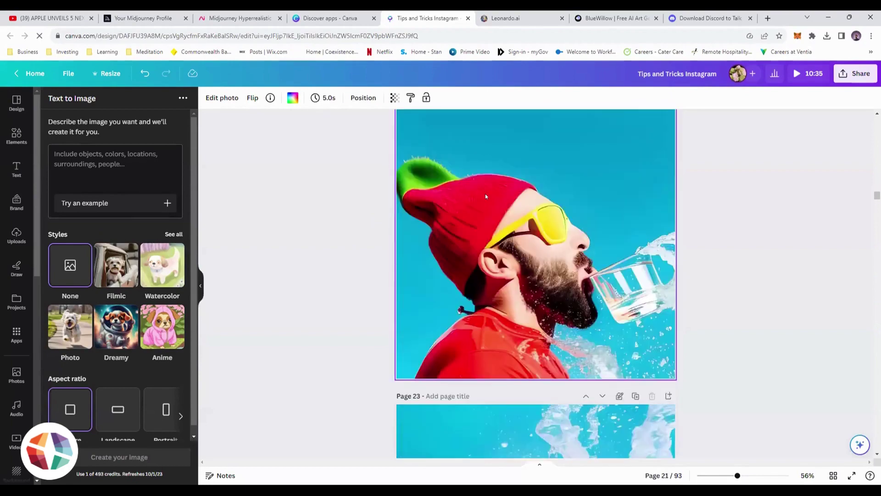
scroll(485, 197, "up", 6)
scroll(495, 236, "up", 5)
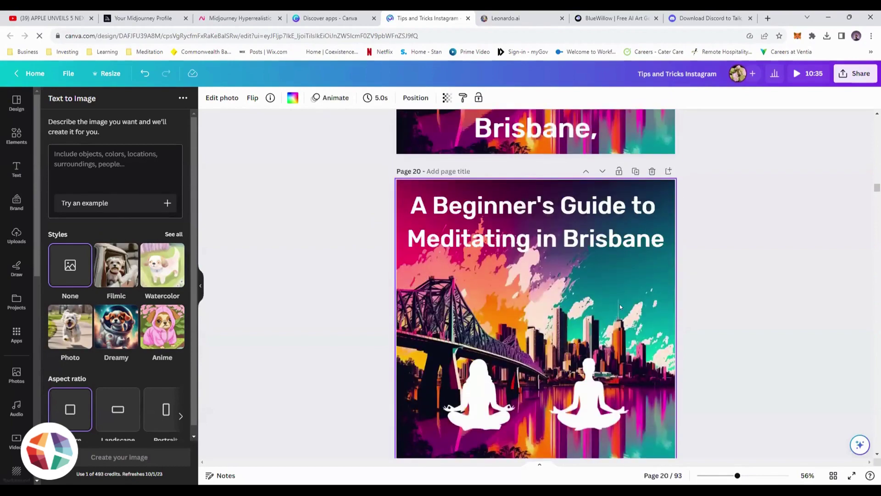
- Examine the realistic egg dish and water-drinking images on pages 21 to 25, comparing how natural the generated details look
scroll(494, 236, "down", 7)
scroll(545, 280, "up", 1)
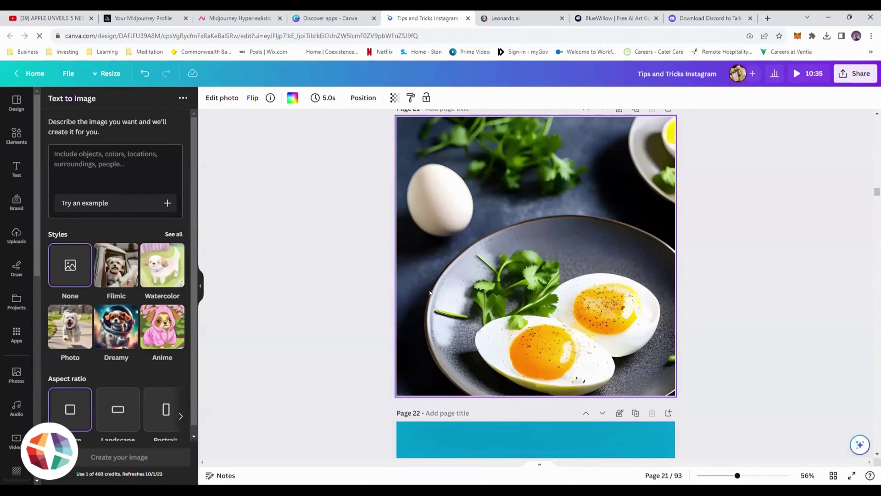
scroll(430, 293, "down", 10)
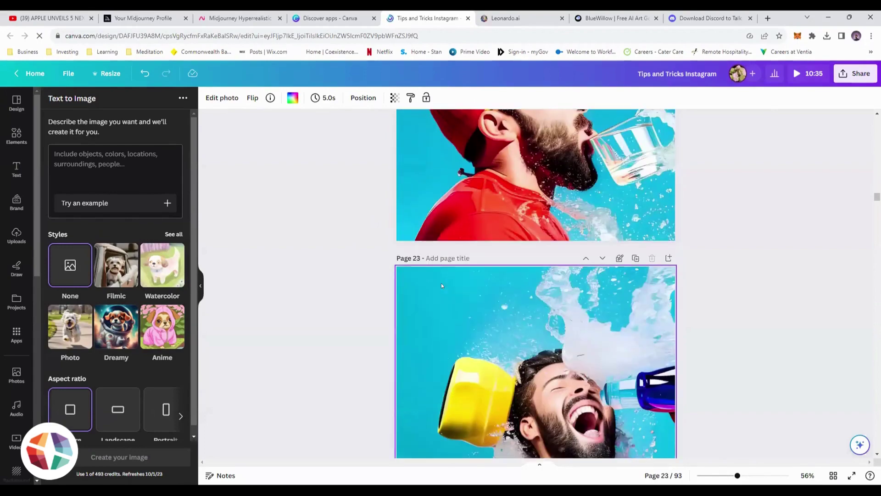
scroll(503, 319, "down", 5)
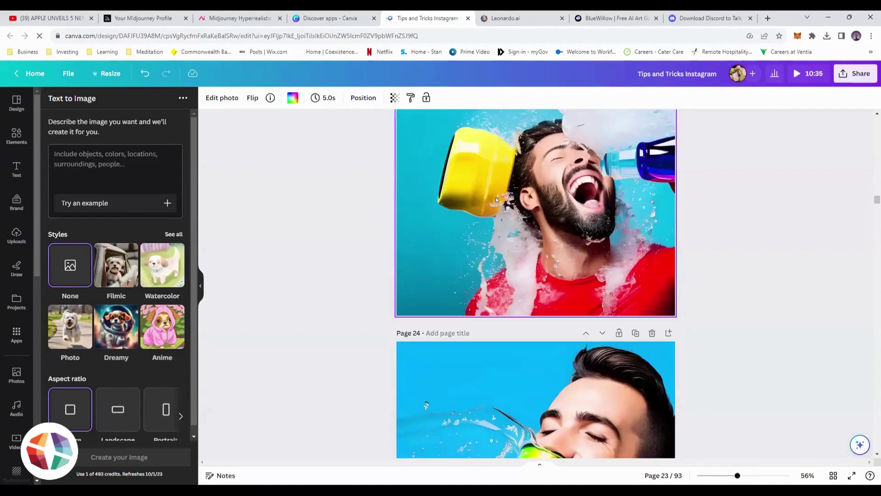
scroll(478, 202, "down", 2)
scroll(470, 139, "down", 3)
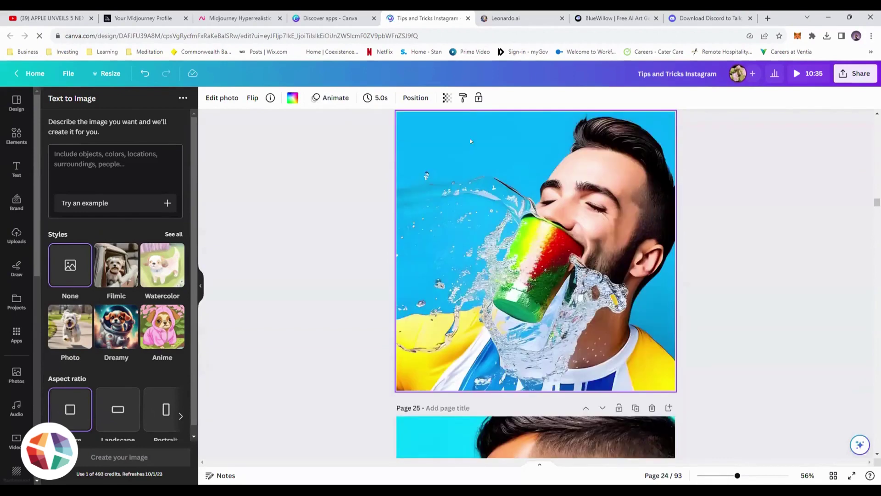
scroll(419, 296, "down", 6)
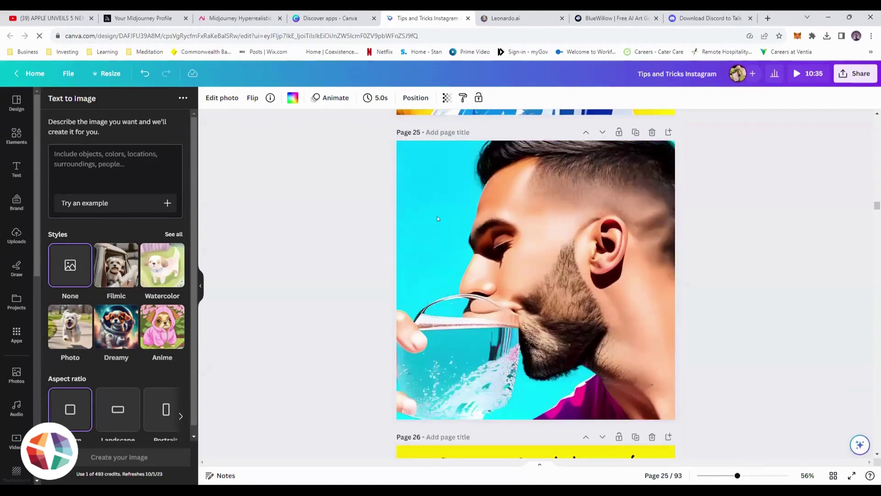
scroll(536, 276, "down", 5)
scroll(619, 112, "up", 4)
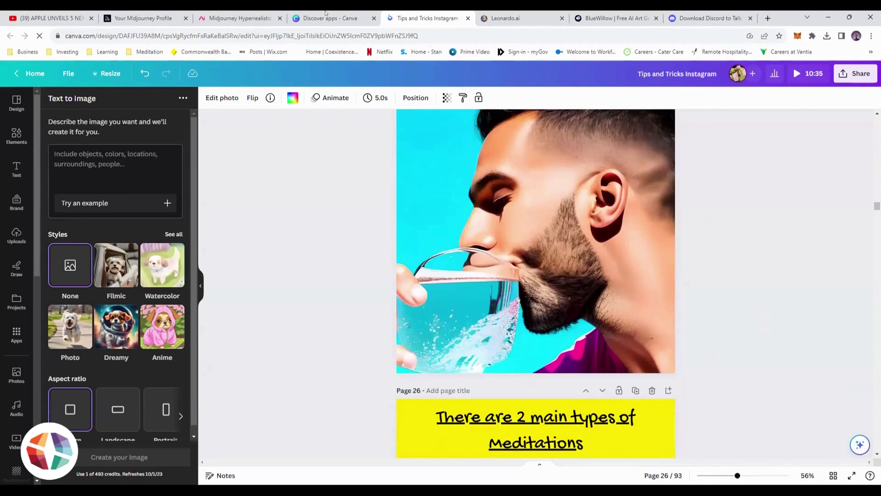
- View the alternative AI image generators: the Leonardo.ai site, Canva's Text to Image app page and the BlueWillow home page
left_click(530, 13)
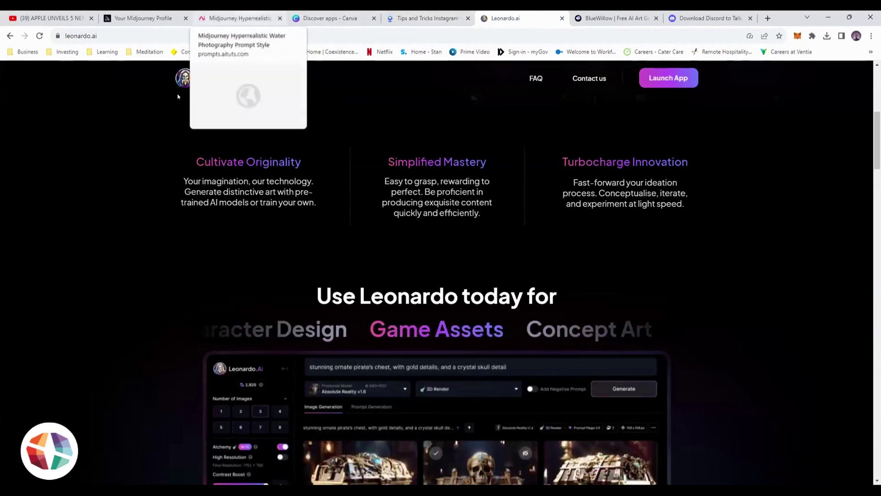
left_click(325, 18)
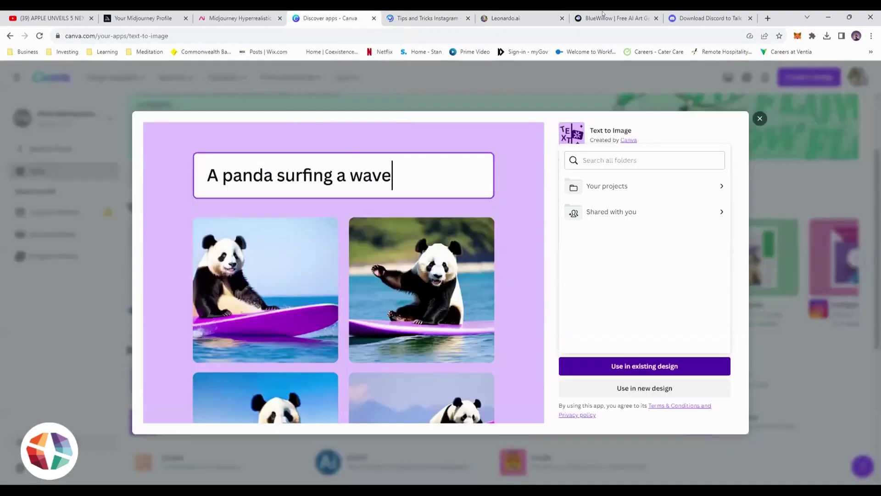
left_click(505, 18)
left_click(606, 18)
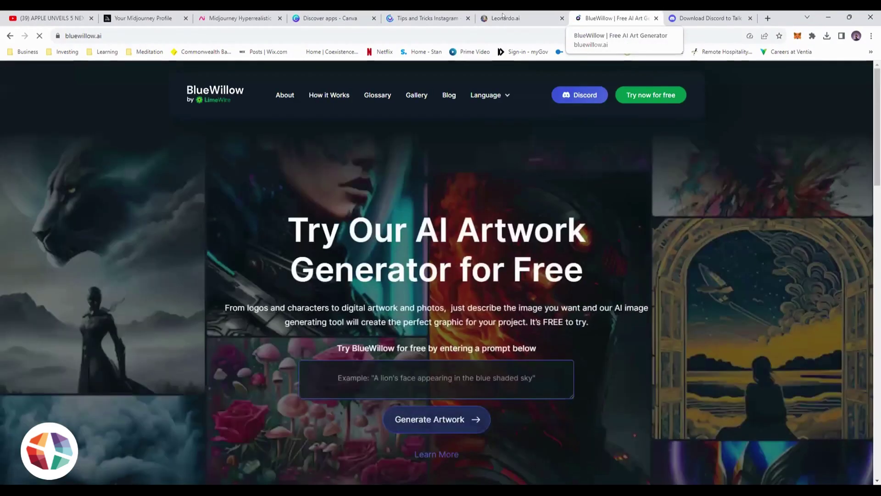
key("ctrl+l")
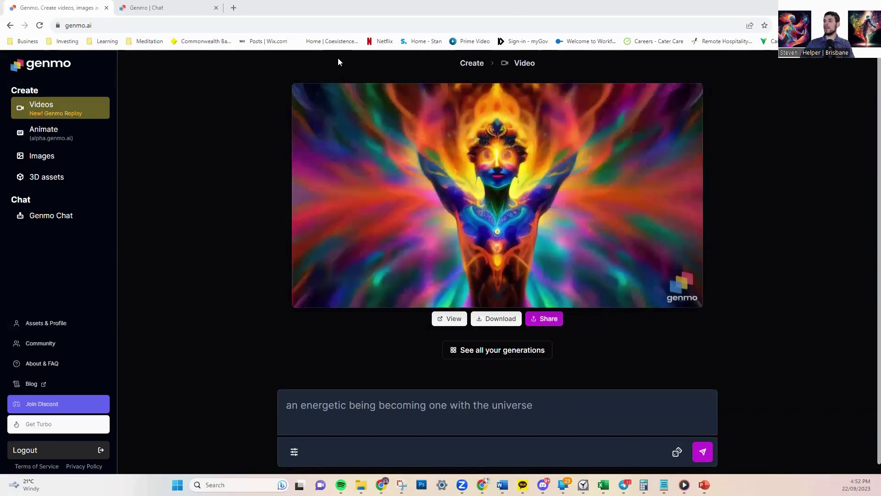
- Review the "an energetic being becoming one with the universe" prompt on Genmo's video page and in the Genmo Chat conversation with its generated image
triple_click(315, 407)
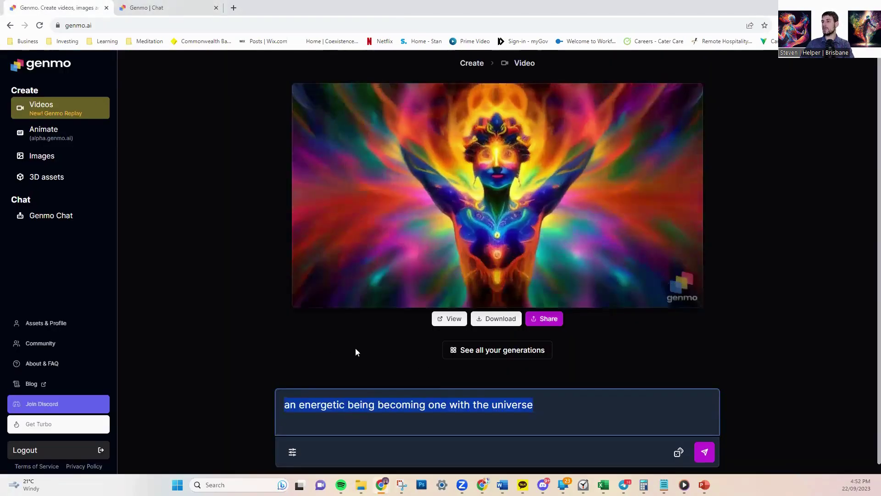
left_click(53, 134)
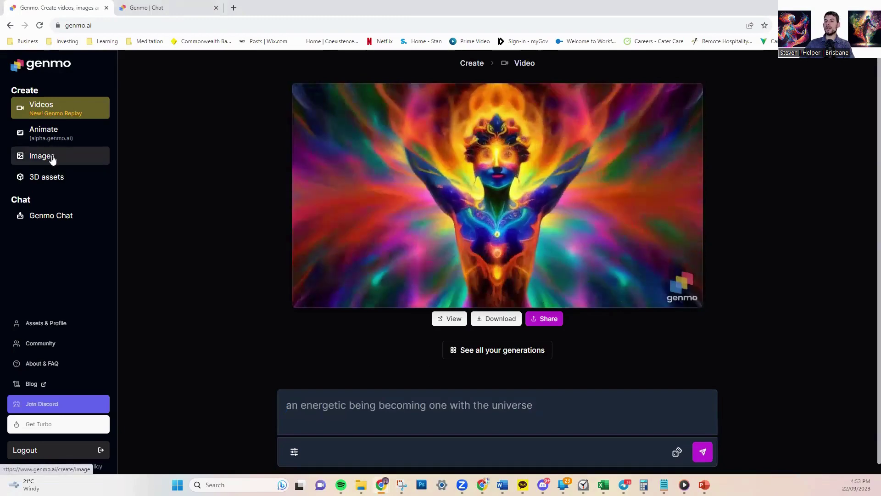
left_click(152, 7)
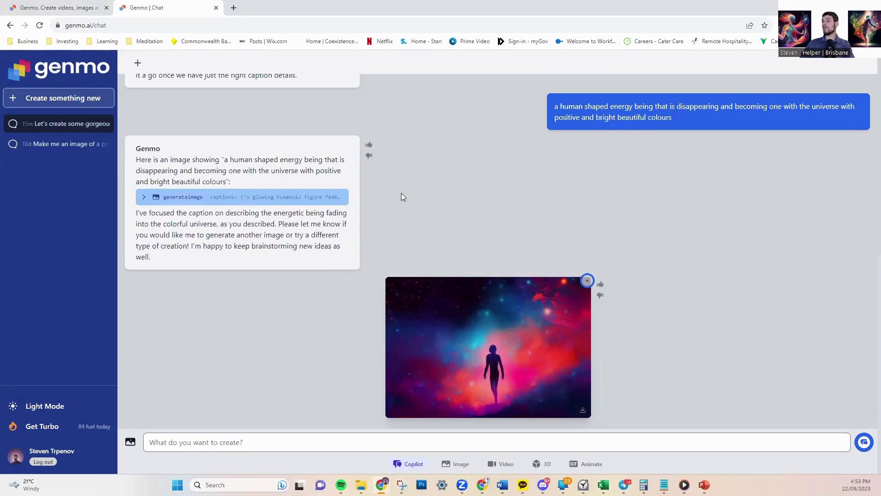
scroll(414, 170, "up", 4)
scroll(709, 227, "up", 3)
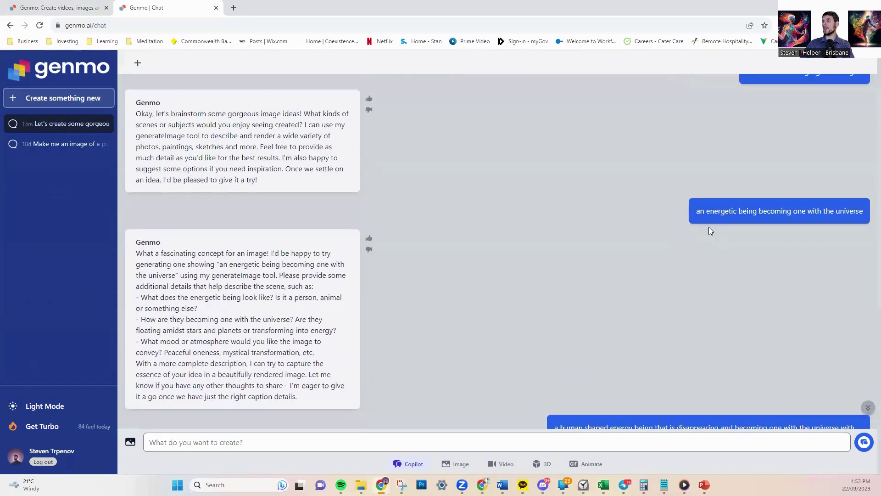
scroll(709, 227, "down", 7)
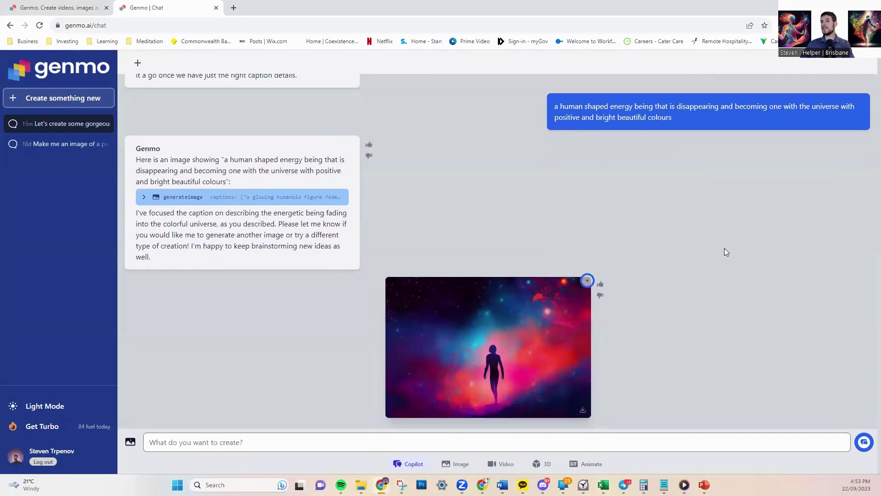